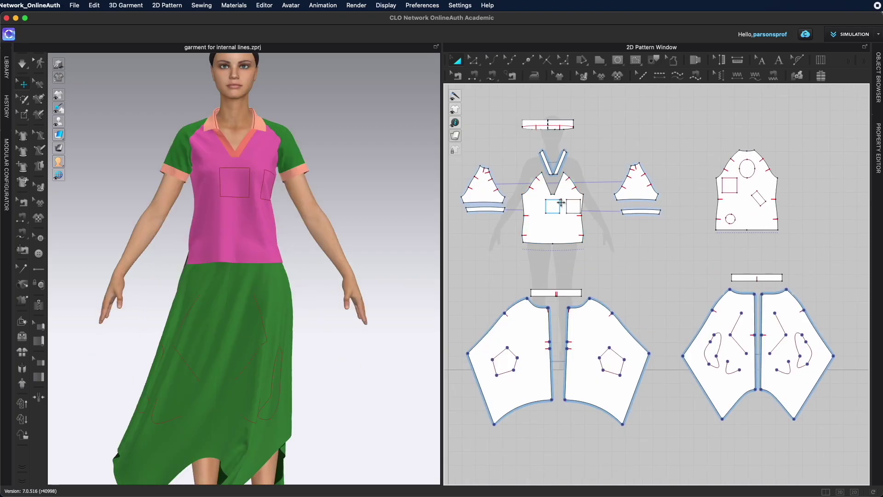
- Inspect the internal shapes already drawn on the shirt front, front skirt and back skirt patterns
{"action": "left_click", "coordinate": [552, 206]}
{"action": "left_click", "coordinate": [514, 360]}
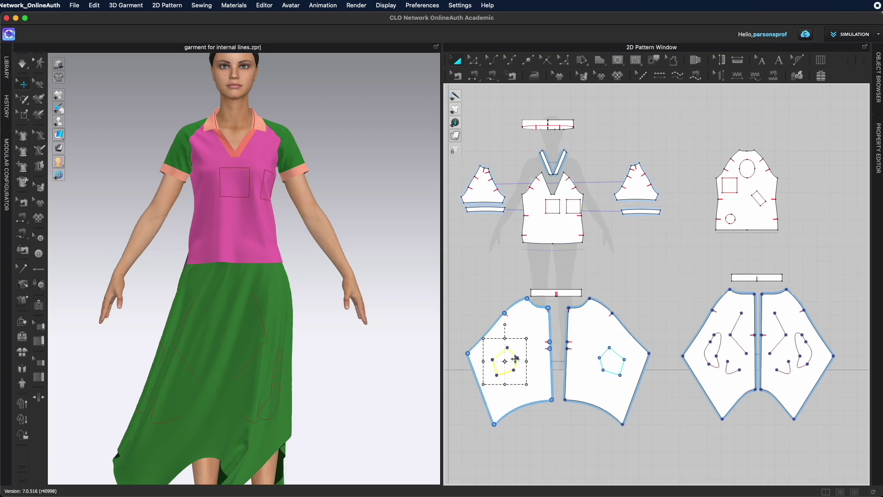
{"action": "left_click", "coordinate": [713, 357]}
{"action": "left_click", "coordinate": [738, 343]}
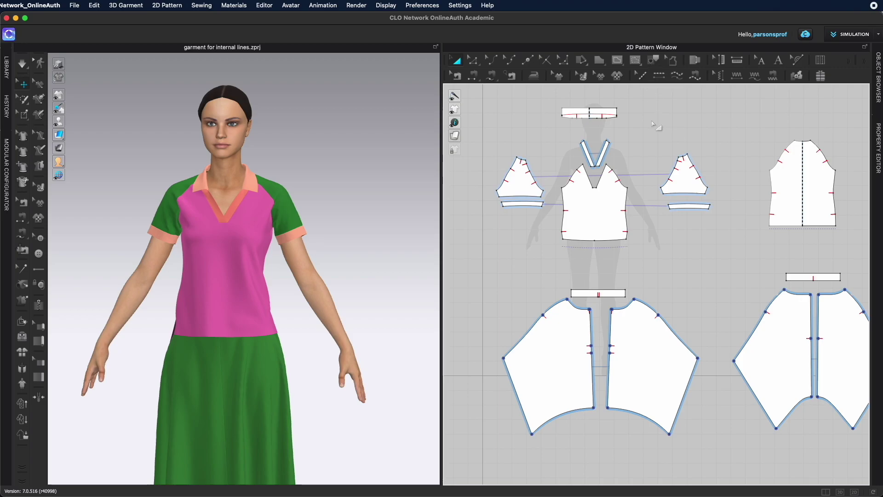
{"action": "scroll", "coordinate": [653, 124], "scroll_direction": "down", "scroll_amount": 3}
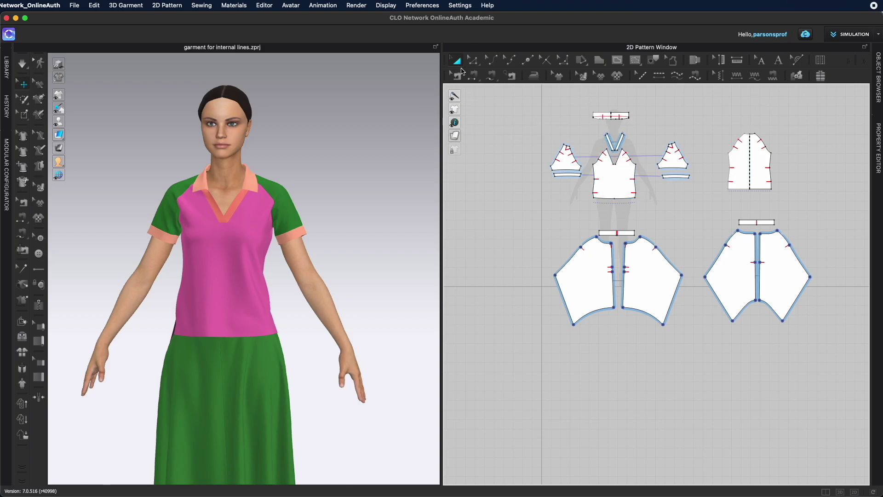
- Check the 3D and 2D toolbar position options in the User Interface section of the user settings
{"action": "left_click", "coordinate": [466, 7]}
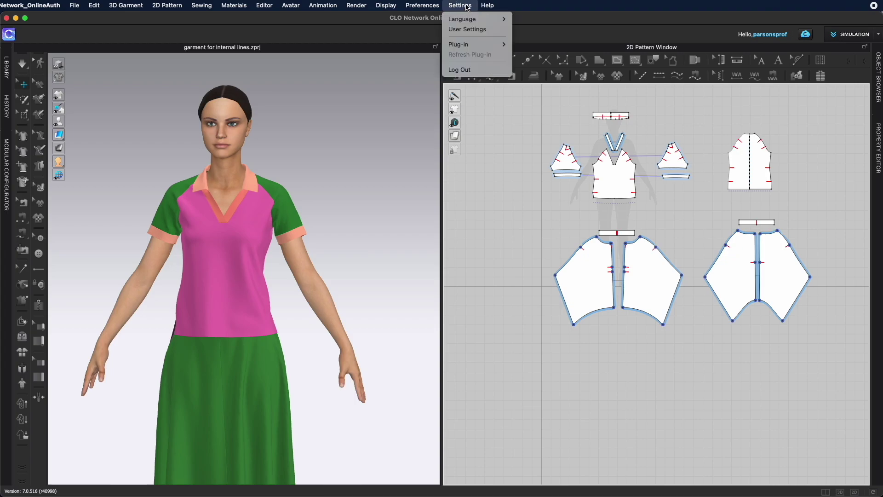
{"action": "left_click", "coordinate": [476, 29]}
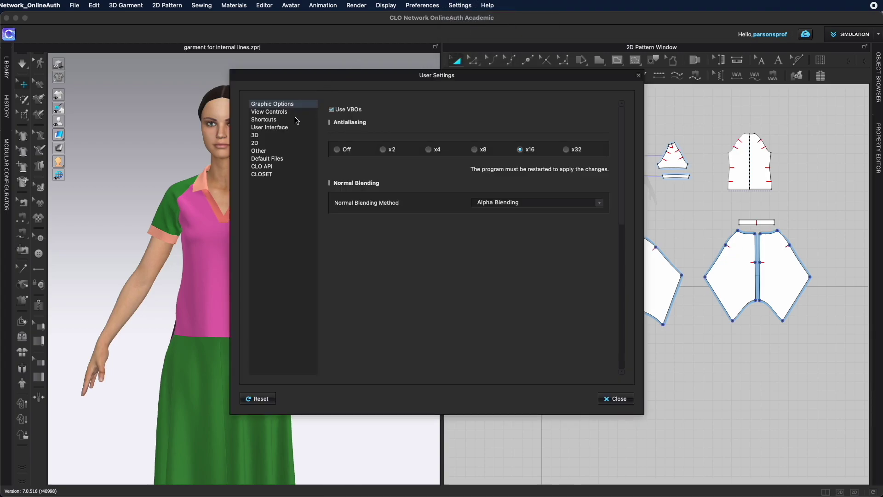
{"action": "left_click", "coordinate": [281, 128]}
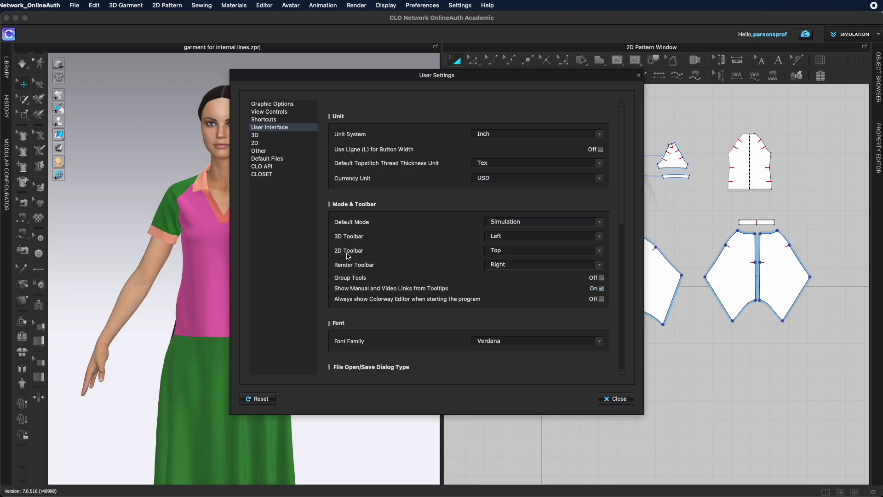
{"action": "left_click", "coordinate": [601, 237]}
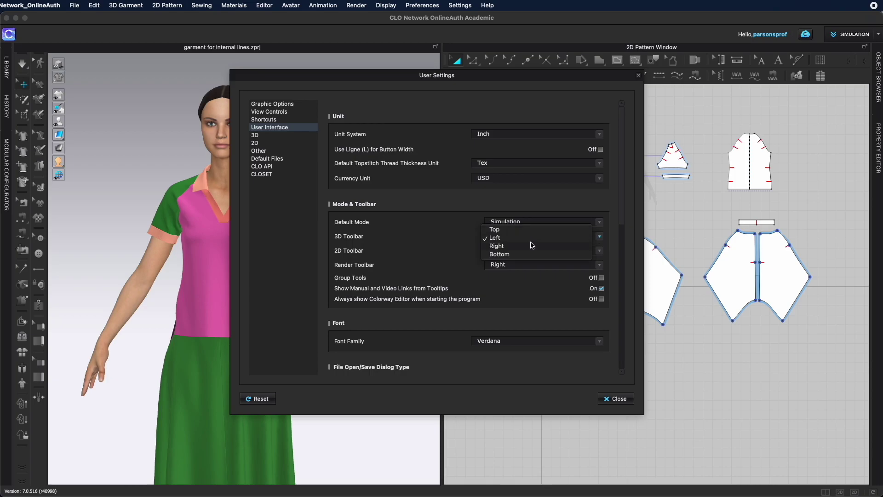
{"action": "left_click", "coordinate": [580, 237]}
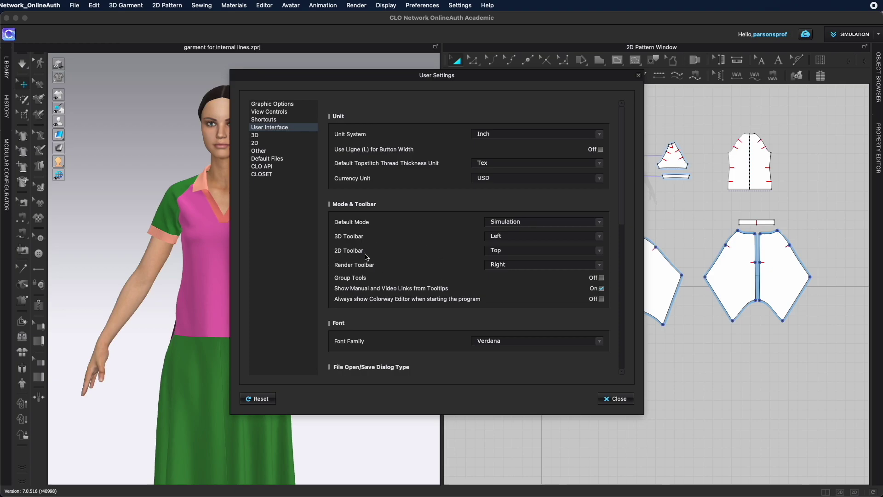
{"action": "left_click", "coordinate": [613, 400]}
- Activate the Internal Polygon/Line tool and try to place a point in the empty space outside the patterns
{"action": "right_click_drag", "start_coordinate": [688, 195], "coordinate": [680, 234]}
{"action": "left_click", "coordinate": [618, 61]}
{"action": "left_click", "coordinate": [617, 61]}
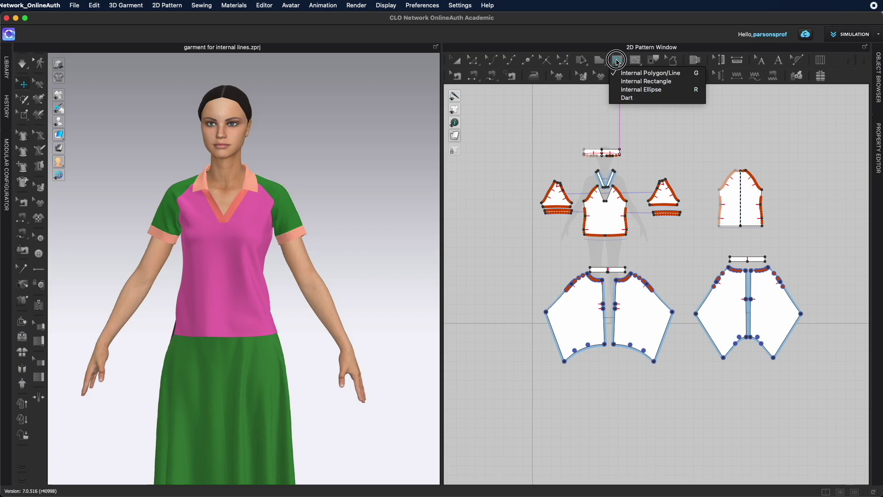
{"action": "left_click", "coordinate": [650, 73]}
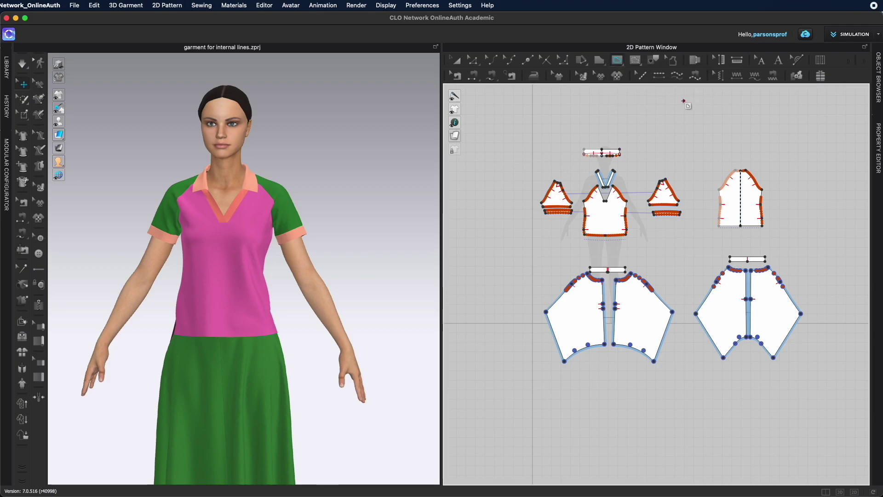
{"action": "scroll", "coordinate": [643, 161], "scroll_direction": "up", "scroll_amount": 1}
{"action": "scroll", "coordinate": [647, 193], "scroll_direction": "up", "scroll_amount": 1}
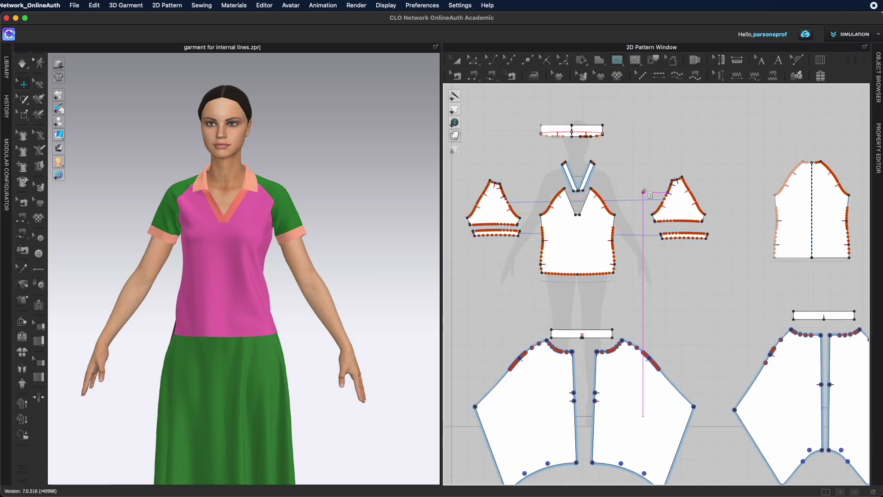
{"action": "left_click", "coordinate": [685, 133]}
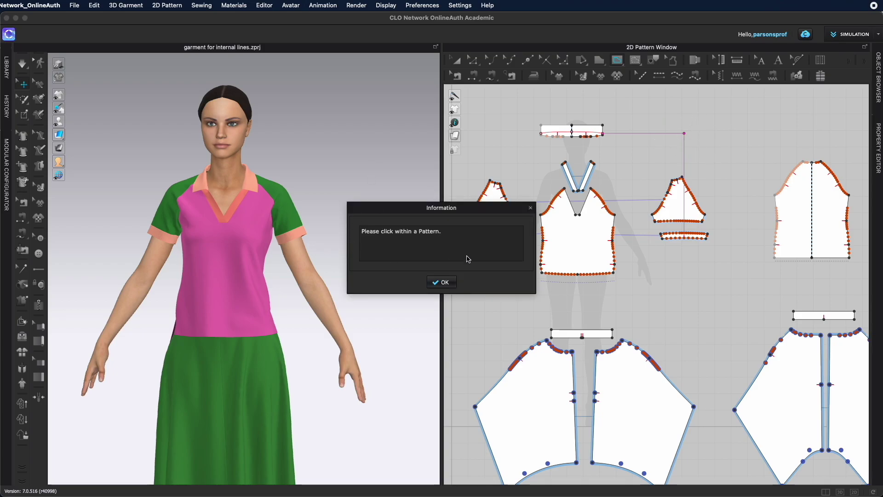
{"action": "left_click", "coordinate": [446, 282]}
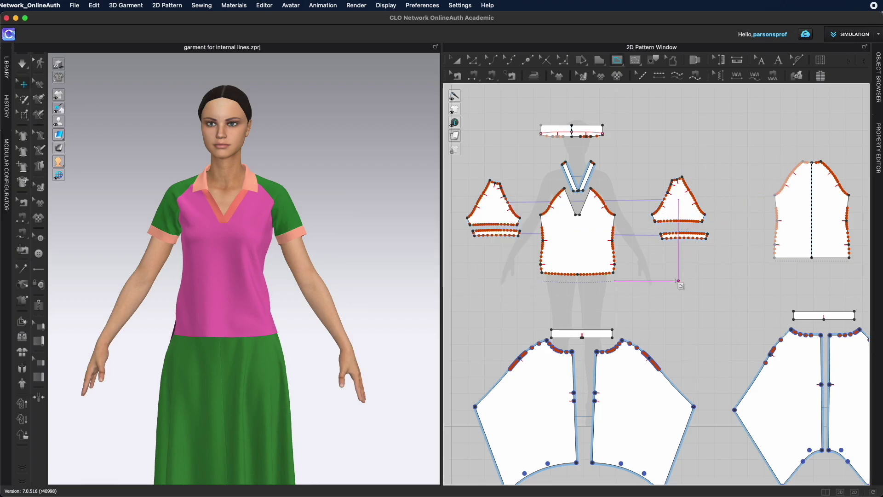
- Switch the workspace to the 2D Pattern Window only and try to place an internal polygon point outside the skirt panels
{"action": "scroll", "coordinate": [677, 281], "scroll_direction": "down", "scroll_amount": 10}
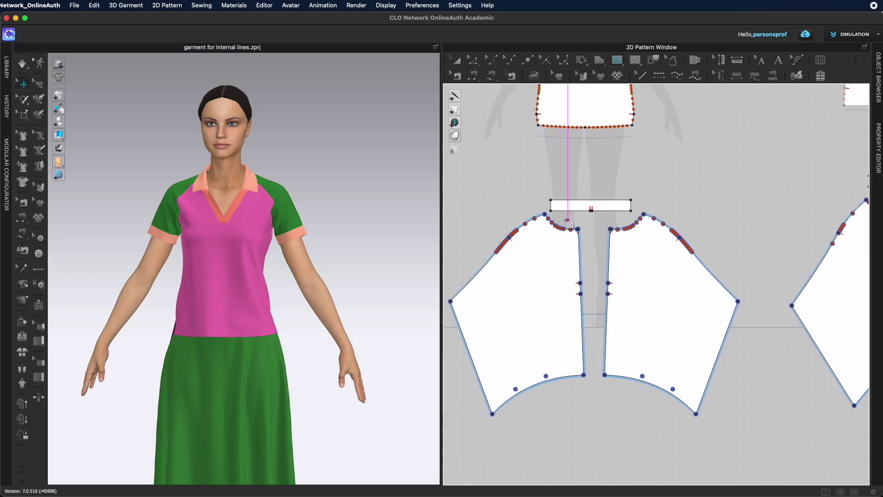
{"action": "left_click", "coordinate": [853, 491]}
{"action": "scroll", "coordinate": [525, 261], "scroll_direction": "up", "scroll_amount": 3}
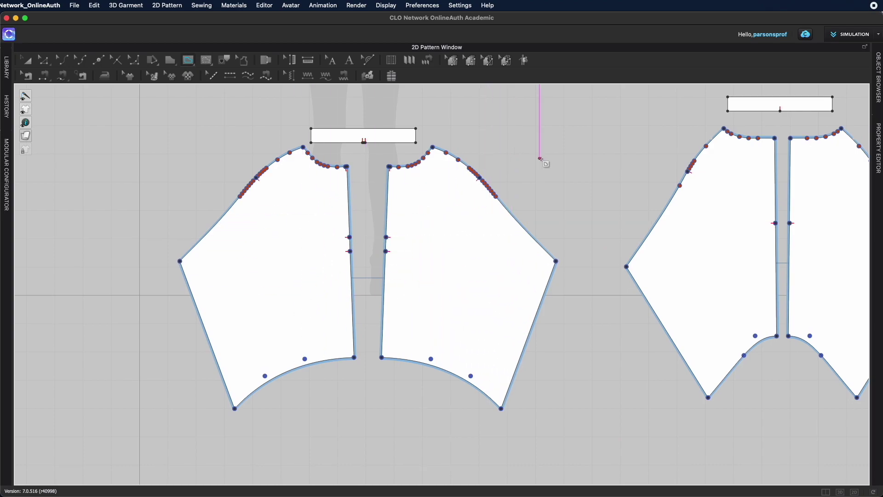
{"action": "left_click", "coordinate": [518, 136]}
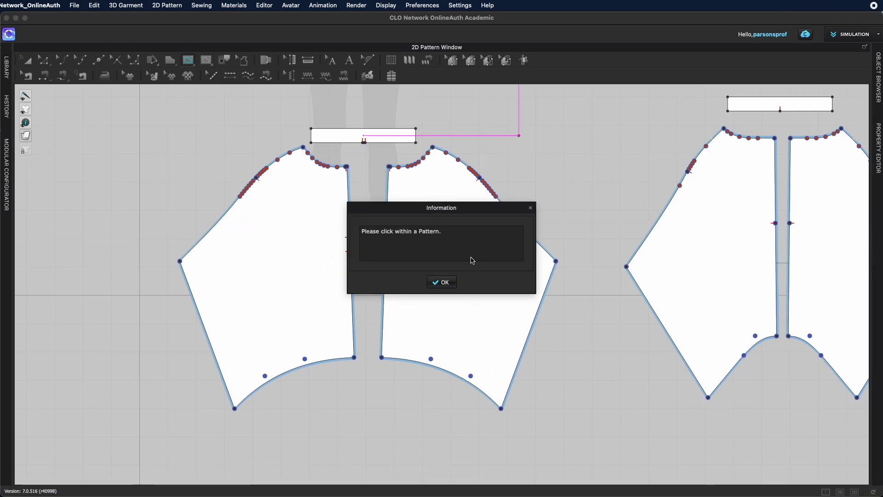
{"action": "left_click", "coordinate": [442, 282]}
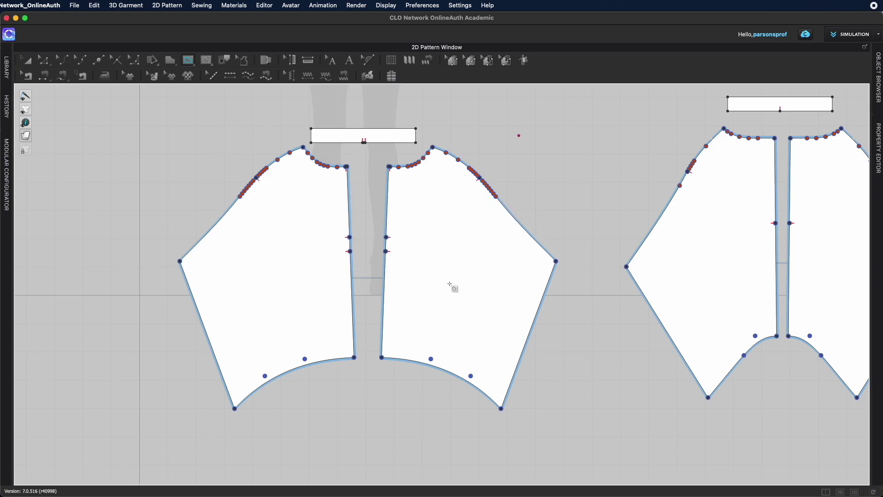
- Draw a closed five-sided internal polygon with sides about 6 to 9 inches long on the right front skirt panel
{"action": "left_click", "coordinate": [416, 233]}
{"action": "left_click", "coordinate": [421, 284]}
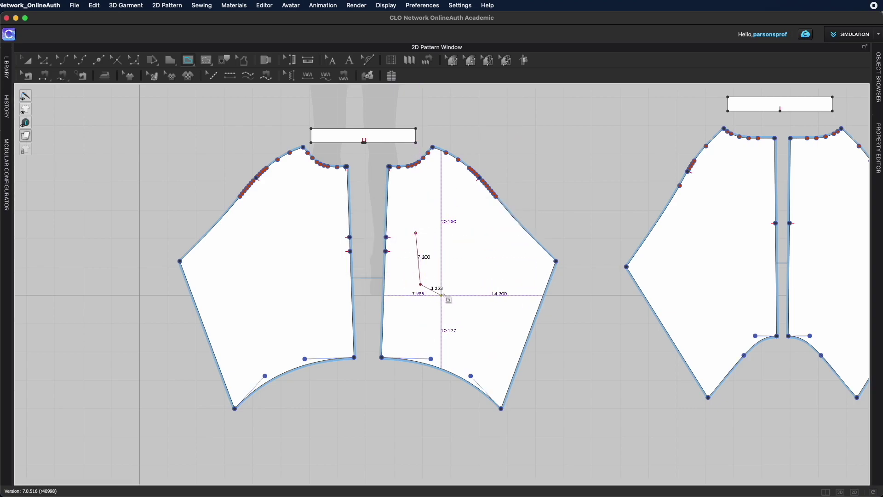
{"action": "left_click", "coordinate": [460, 303]}
{"action": "left_click", "coordinate": [511, 267]}
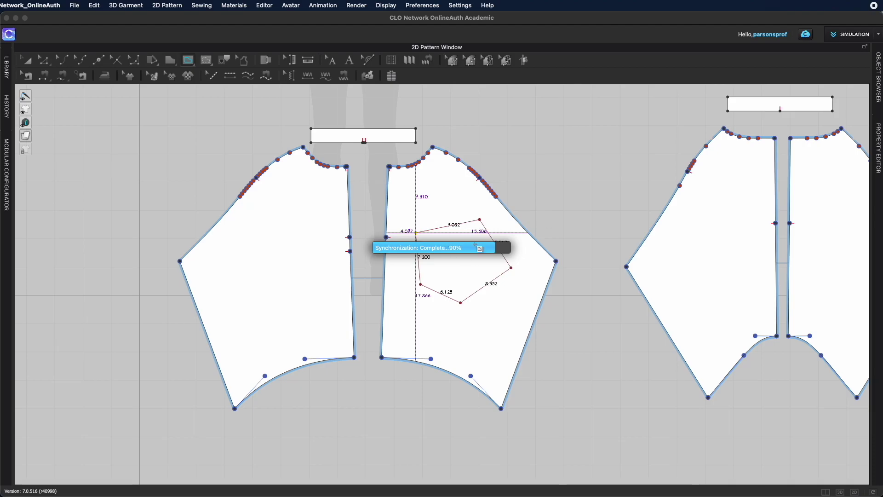
{"action": "left_click", "coordinate": [513, 221]}
{"action": "scroll", "coordinate": [514, 221], "scroll_direction": "up", "scroll_amount": 4}
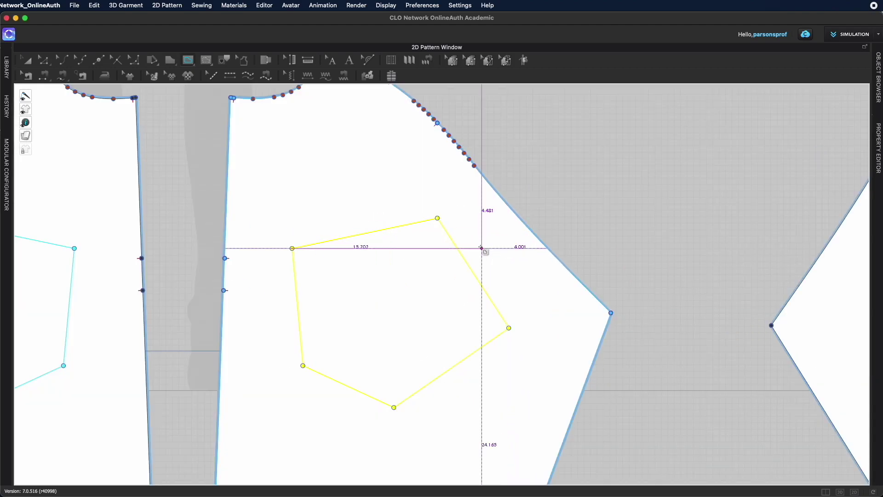
{"action": "scroll", "coordinate": [483, 244], "scroll_direction": "down", "scroll_amount": 3}
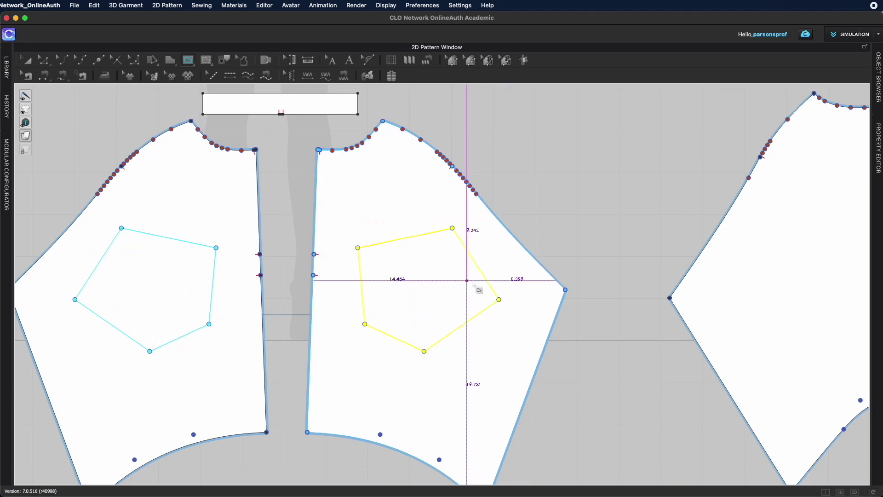
- Try an open internal line with segments of about 7.9, 7.3 and 8.2 inches on the left back skirt panel and undo it
{"action": "scroll", "coordinate": [425, 251], "scroll_direction": "down", "scroll_amount": 2}
{"action": "scroll", "coordinate": [515, 246], "scroll_direction": "down", "scroll_amount": 2}
{"action": "middle_click_drag", "start_coordinate": [536, 247], "coordinate": [374, 289]}
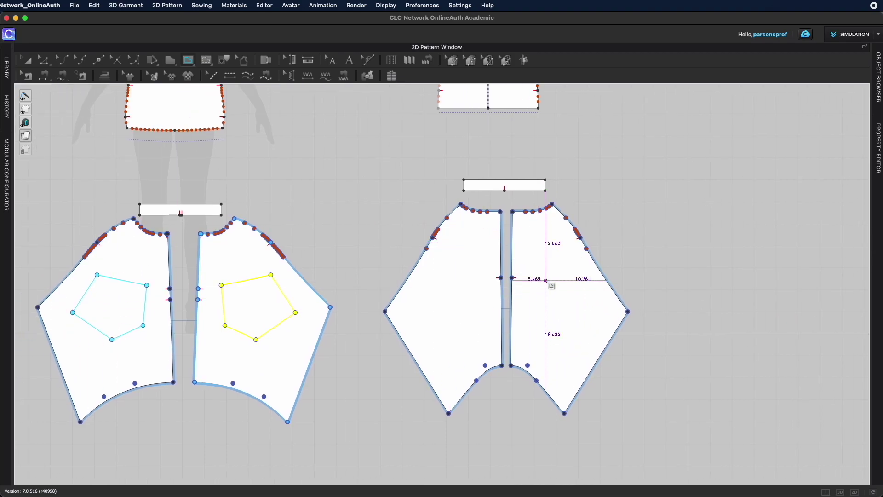
{"action": "scroll", "coordinate": [549, 278], "scroll_direction": "up", "scroll_amount": 2}
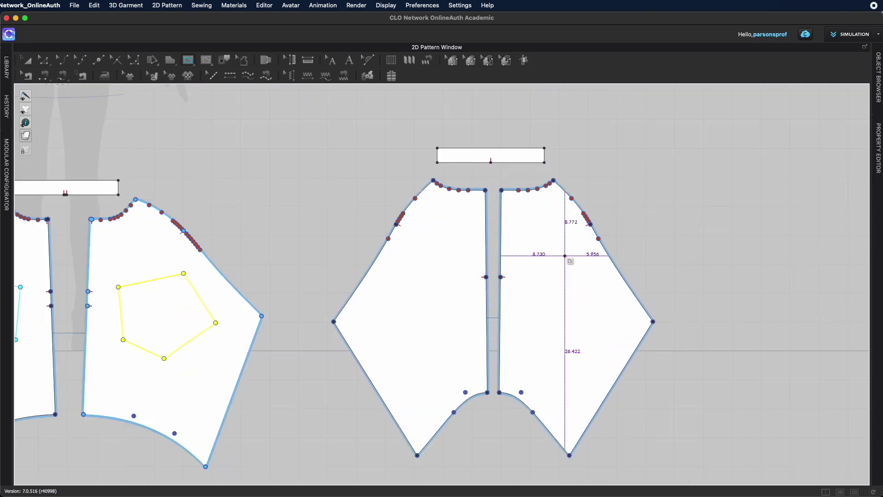
{"action": "left_click", "coordinate": [417, 259]}
{"action": "left_click", "coordinate": [389, 309]}
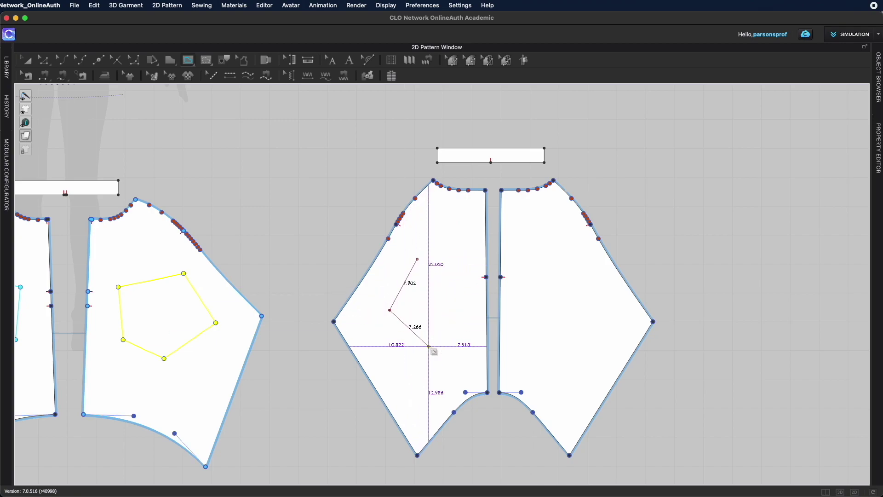
{"action": "left_click", "coordinate": [429, 345]}
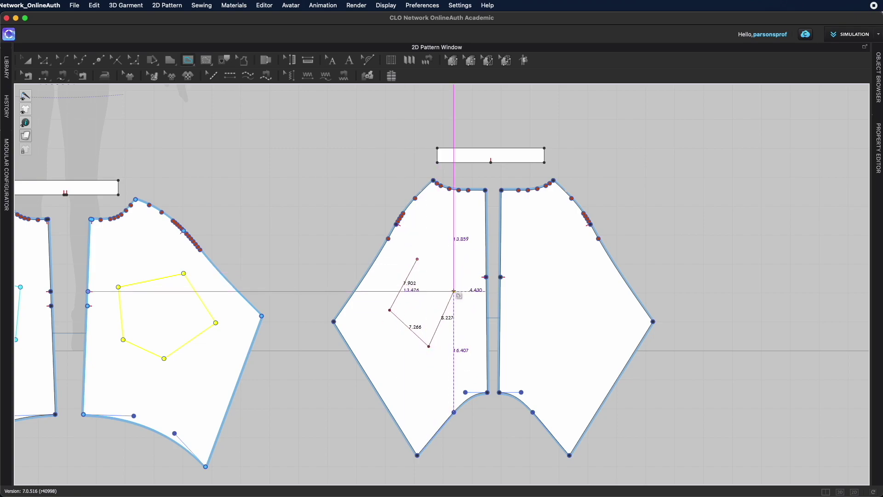
{"action": "double_click", "coordinate": [454, 291]}
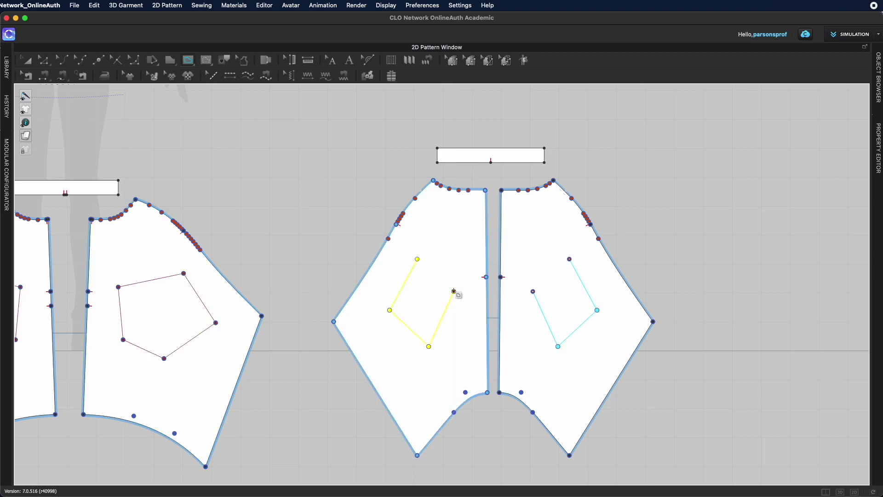
{"action": "scroll", "coordinate": [561, 258], "scroll_direction": "up", "scroll_amount": 2}
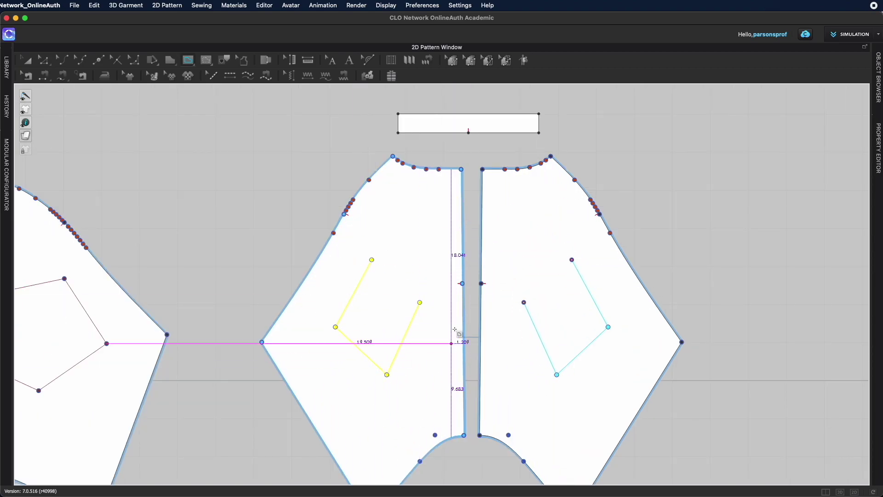
{"action": "key", "text": "super+z"}
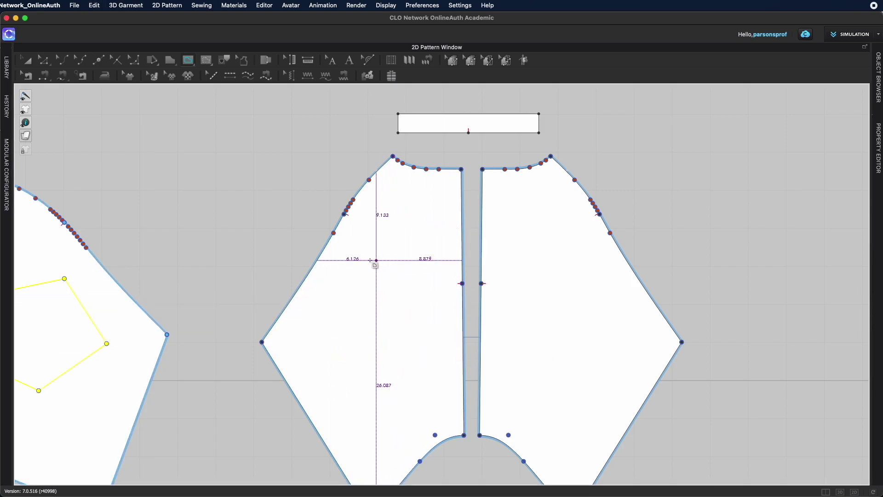
- Draw an open two-segment internal line, each segment about 7.1 inches, on the left back skirt panel
{"action": "left_click", "coordinate": [363, 264]}
{"action": "left_click", "coordinate": [332, 324]}
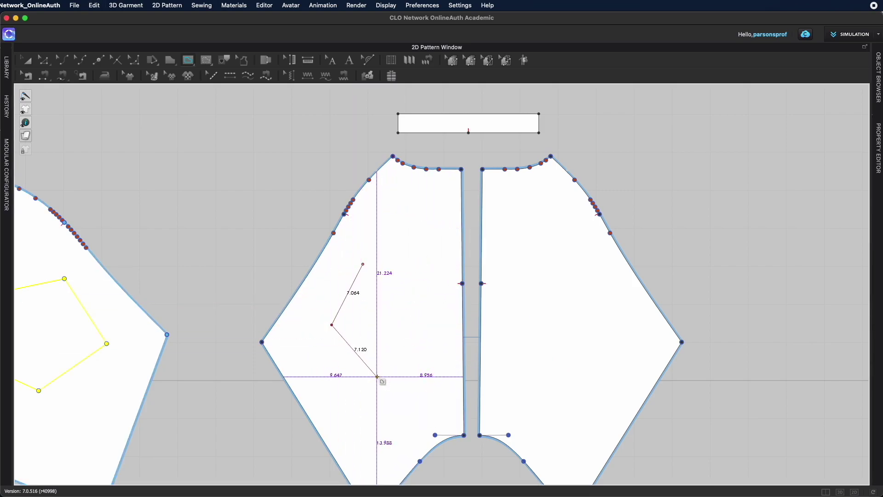
{"action": "left_click", "coordinate": [377, 376]}
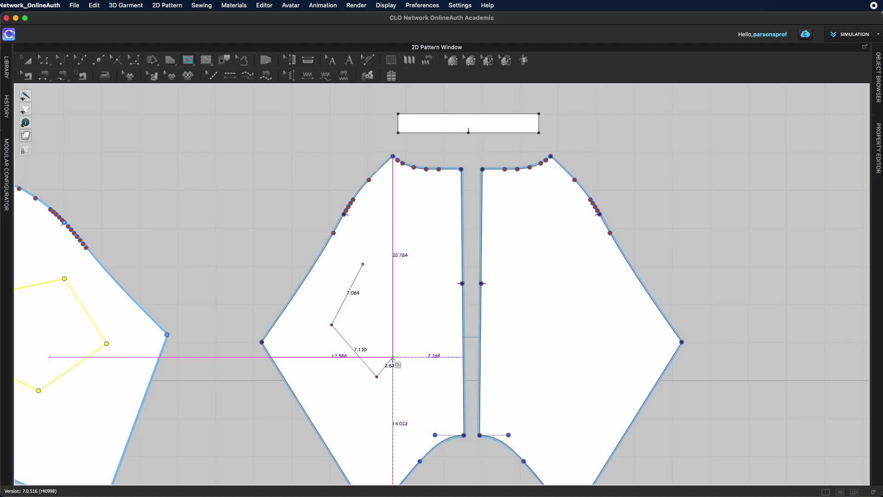
{"action": "key", "text": "Return"}
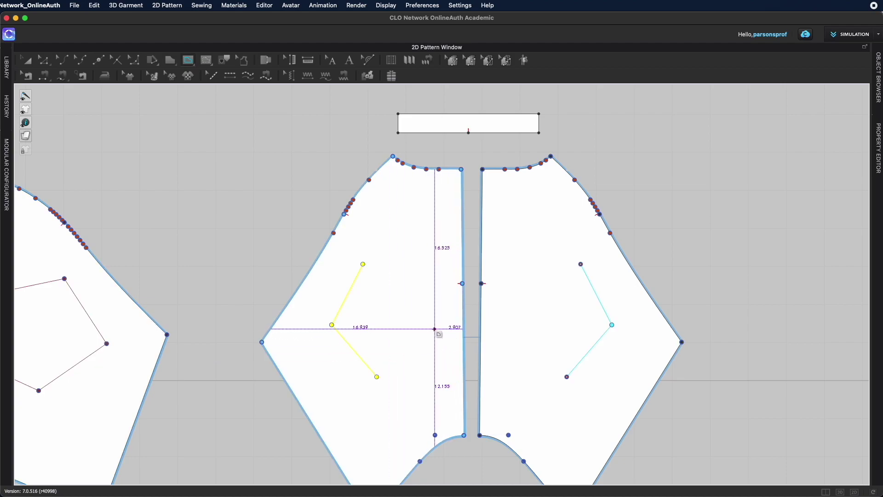
- Move the two-segment internal line on the right back skirt panel upward and closer to the center seam
{"action": "scroll", "coordinate": [426, 328], "scroll_direction": "up", "scroll_amount": 3}
{"action": "middle_click_drag", "start_coordinate": [422, 350], "coordinate": [454, 262]}
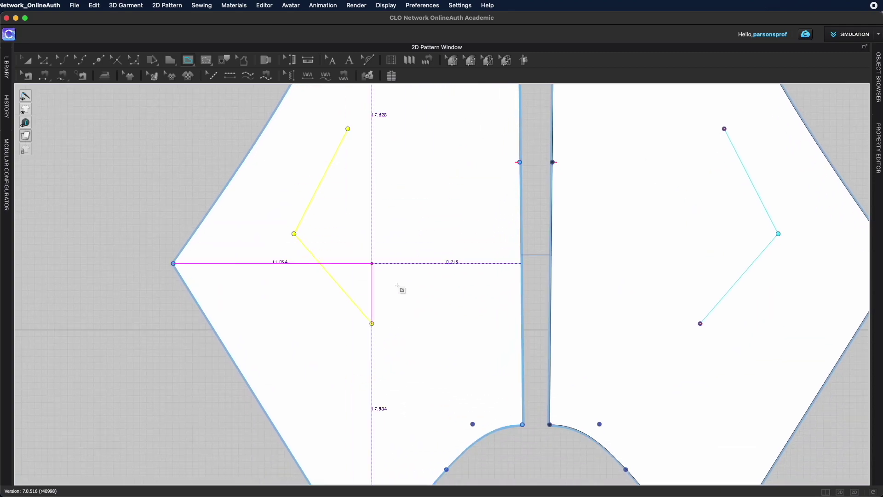
{"action": "scroll", "coordinate": [401, 249], "scroll_direction": "down", "scroll_amount": 4}
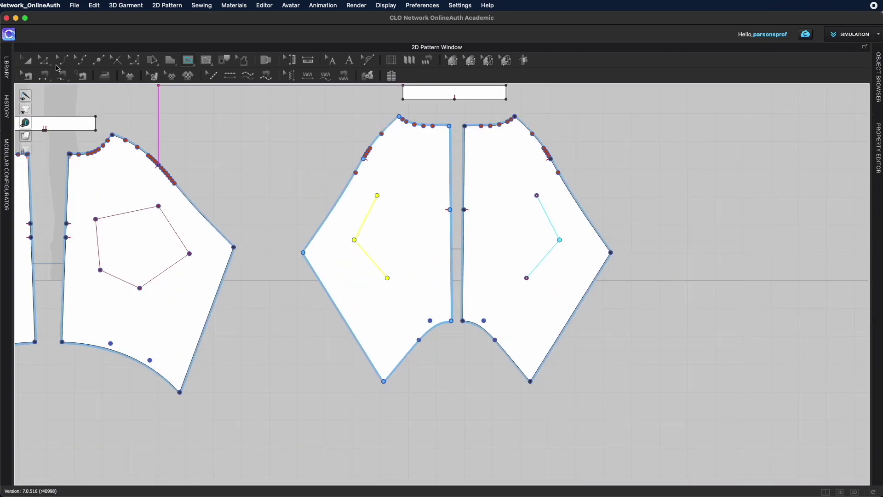
{"action": "left_click", "coordinate": [28, 65]}
{"action": "left_click_drag", "start_coordinate": [542, 258], "coordinate": [497, 225]}
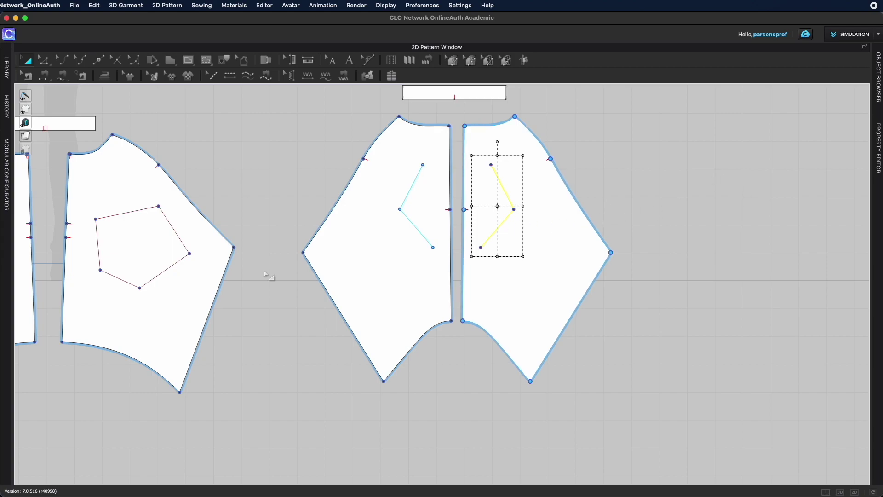
- Scale down the height and width of the five-sided internal polygon on the right front skirt panel
{"action": "scroll", "coordinate": [208, 278], "scroll_direction": "down", "scroll_amount": 2}
{"action": "left_click", "coordinate": [390, 268]}
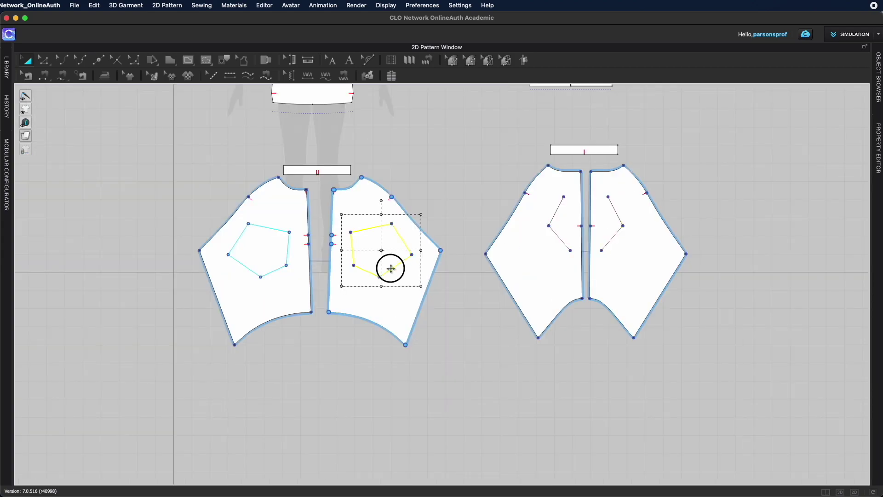
{"action": "scroll", "coordinate": [385, 235], "scroll_direction": "up", "scroll_amount": 2}
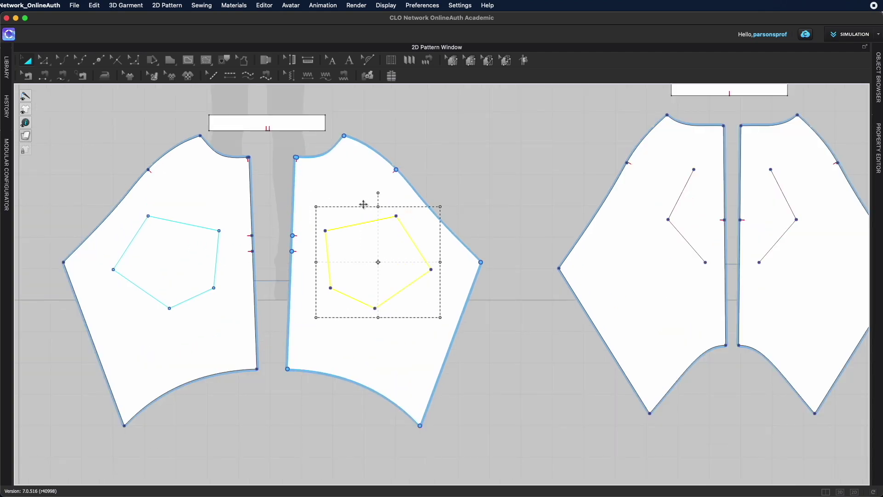
{"action": "mouse_move", "coordinate": [315, 208]}
{"action": "left_mouse_down"}
{"action": "mouse_move", "coordinate": [344, 244]}
{"action": "mouse_move", "coordinate": [311, 206]}
{"action": "mouse_move", "coordinate": [318, 212]}
{"action": "left_mouse_up"}
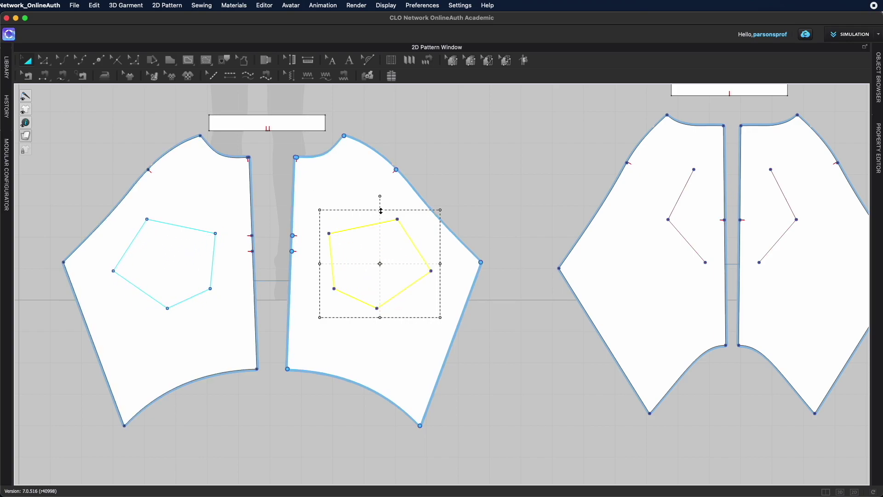
{"action": "left_click_drag", "start_coordinate": [381, 210], "coordinate": [380, 246]}
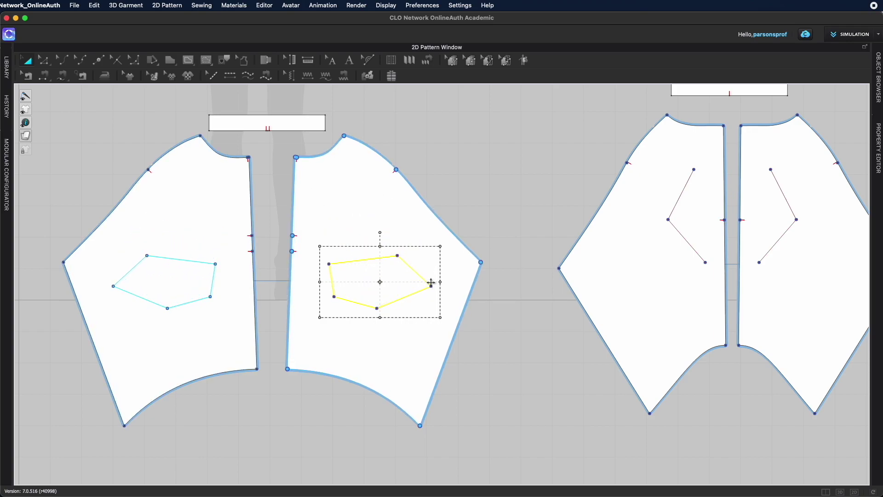
{"action": "left_click_drag", "start_coordinate": [441, 280], "coordinate": [402, 281]}
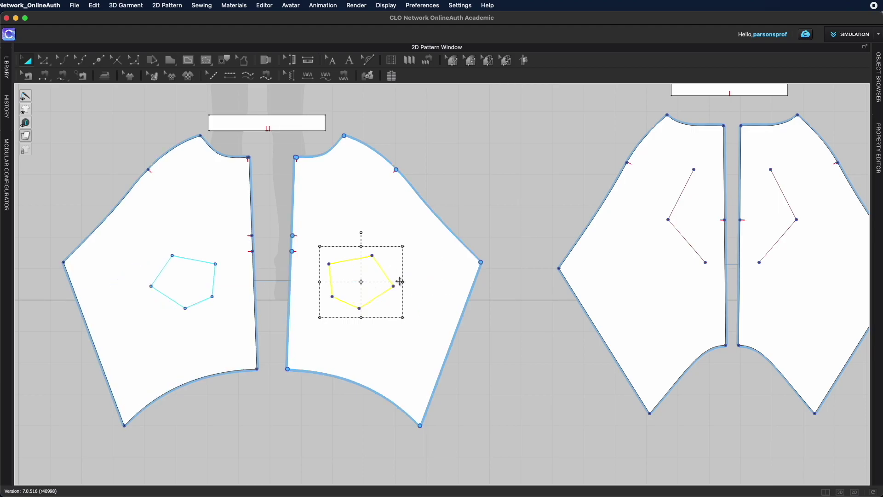
- Rotate the five-sided internal polygon on the right front skirt panel clockwise and deselect it
{"action": "scroll", "coordinate": [366, 227], "scroll_direction": "up", "scroll_amount": 2}
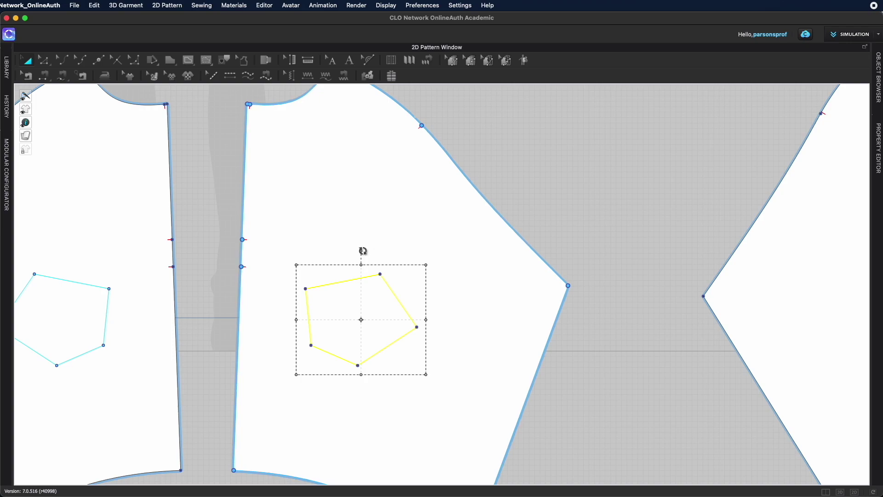
{"action": "left_click_drag", "start_coordinate": [362, 251], "coordinate": [429, 265]}
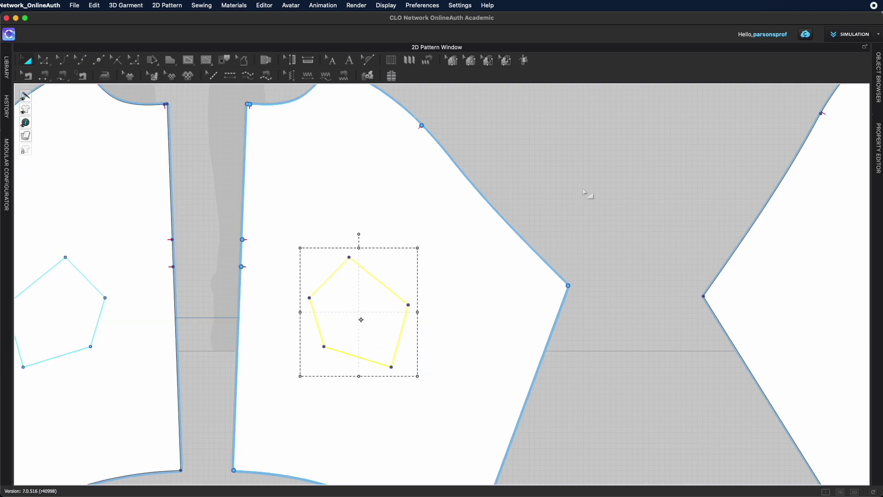
{"action": "left_click", "coordinate": [609, 173]}
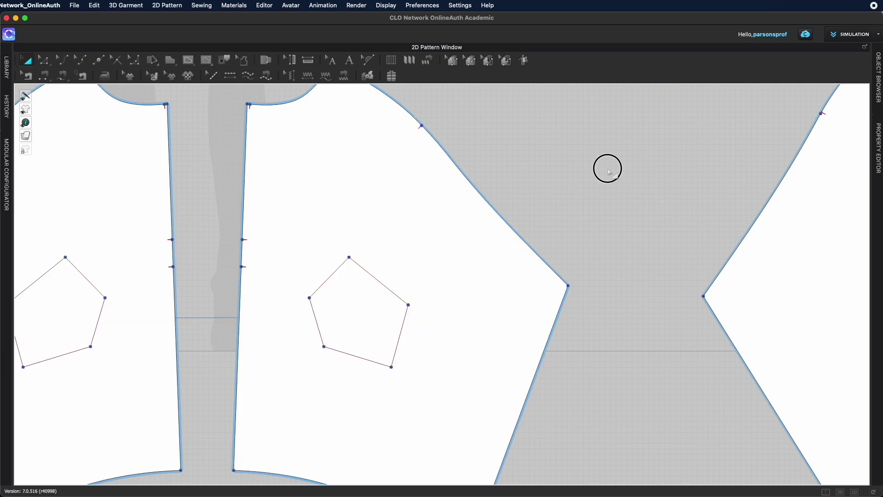
- Move the five-sided internal polygon off the right front skirt panel into the empty space beside the left back panel
{"action": "scroll", "coordinate": [581, 218], "scroll_direction": "down", "scroll_amount": 4}
{"action": "middle_click_drag", "start_coordinate": [598, 202], "coordinate": [477, 207]}
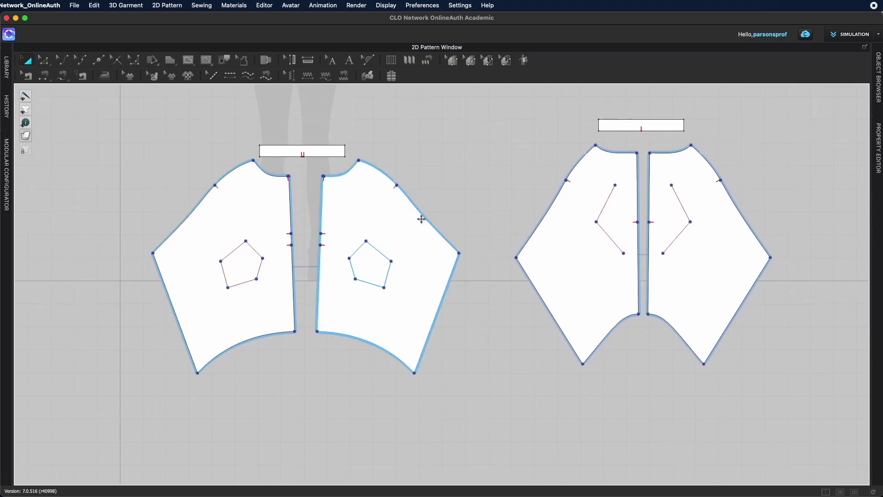
{"action": "left_click", "coordinate": [386, 258]}
{"action": "left_click_drag", "start_coordinate": [386, 258], "coordinate": [508, 158]}
{"action": "left_click", "coordinate": [488, 224]}
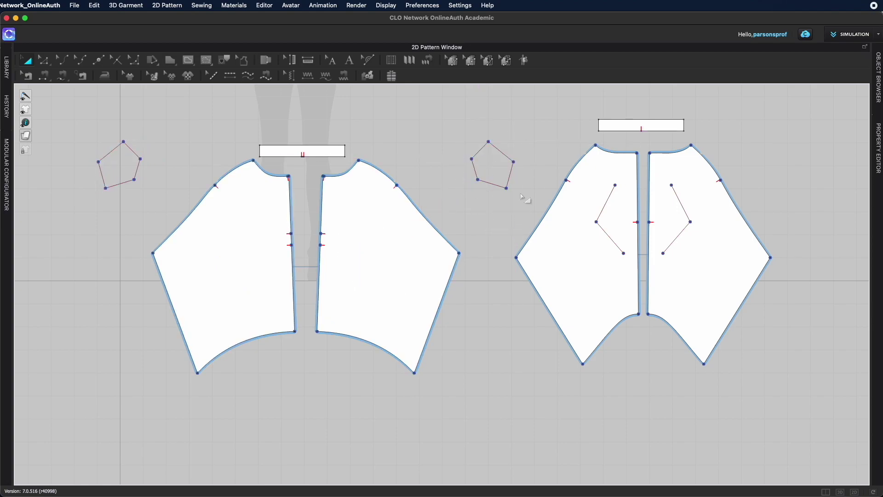
{"action": "left_click", "coordinate": [488, 183]}
{"action": "mouse_move", "coordinate": [500, 183]}
{"action": "left_mouse_down"}
{"action": "mouse_move", "coordinate": [408, 249]}
{"action": "mouse_move", "coordinate": [451, 205]}
{"action": "mouse_move", "coordinate": [488, 185]}
{"action": "left_mouse_up"}
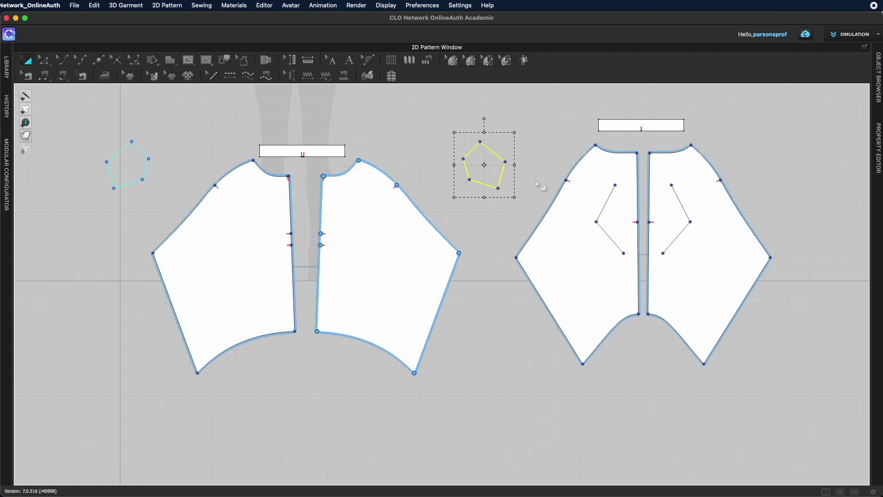
- Clone the internal polygon outside the right front panel as a pattern and display the 3D garment beside the 2D patterns
{"action": "right_click", "coordinate": [496, 173]}
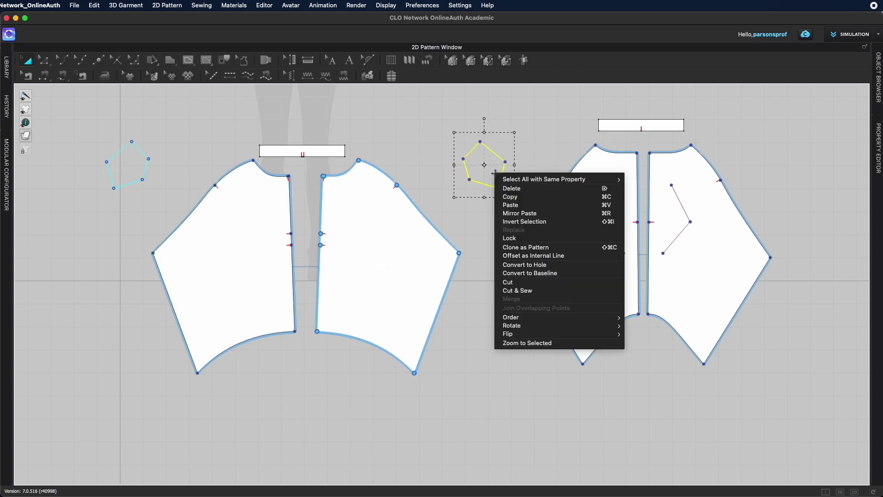
{"action": "left_click", "coordinate": [525, 249]}
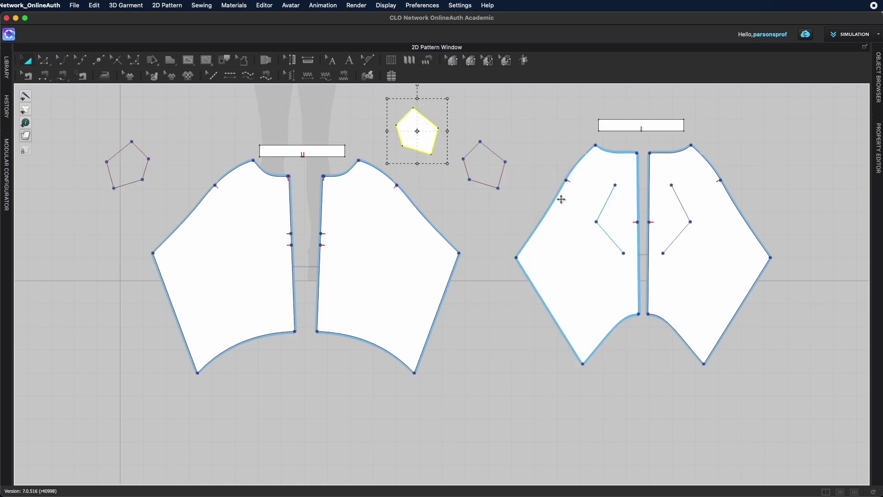
{"action": "left_click", "coordinate": [485, 182]}
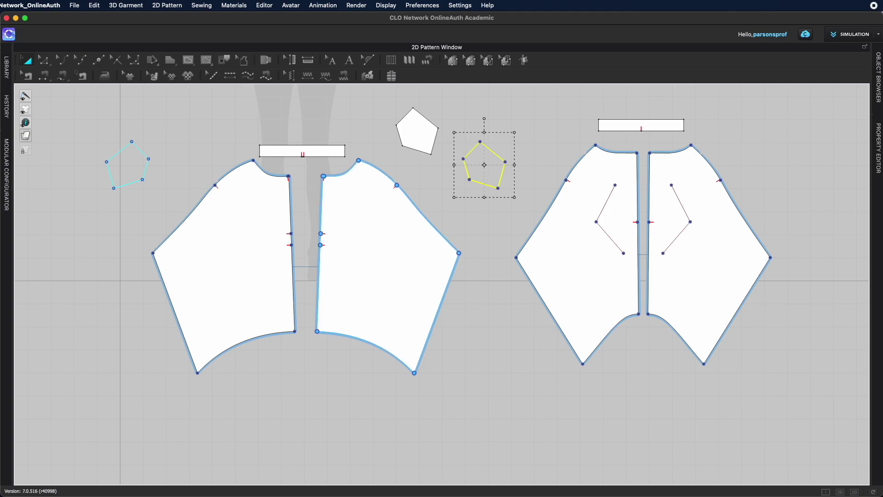
{"action": "left_click", "coordinate": [827, 492]}
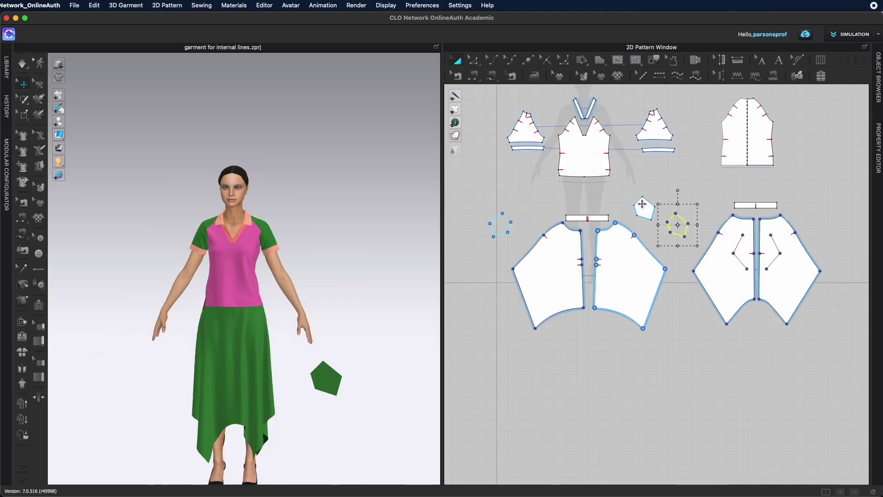
- Delete the cloned five-sided pattern piece above the right front skirt panel
{"action": "left_click", "coordinate": [643, 208]}
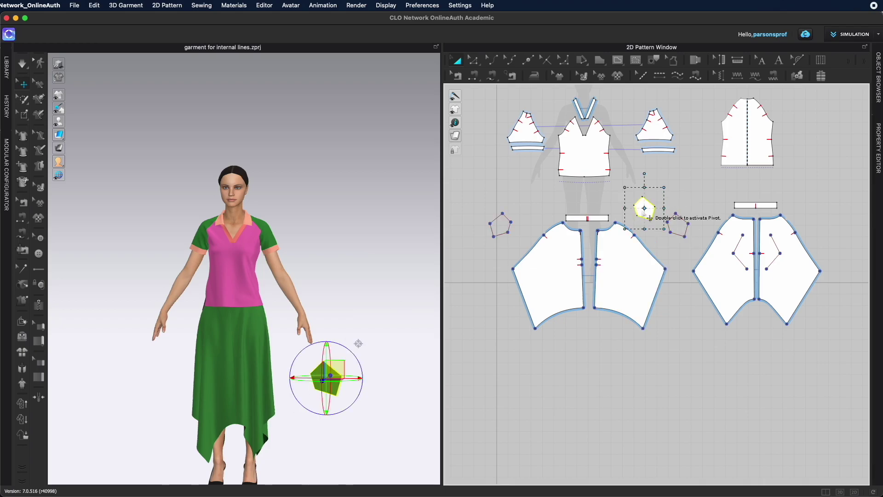
{"action": "key", "text": "Delete"}
{"action": "scroll", "coordinate": [330, 292], "scroll_direction": "down", "scroll_amount": 5}
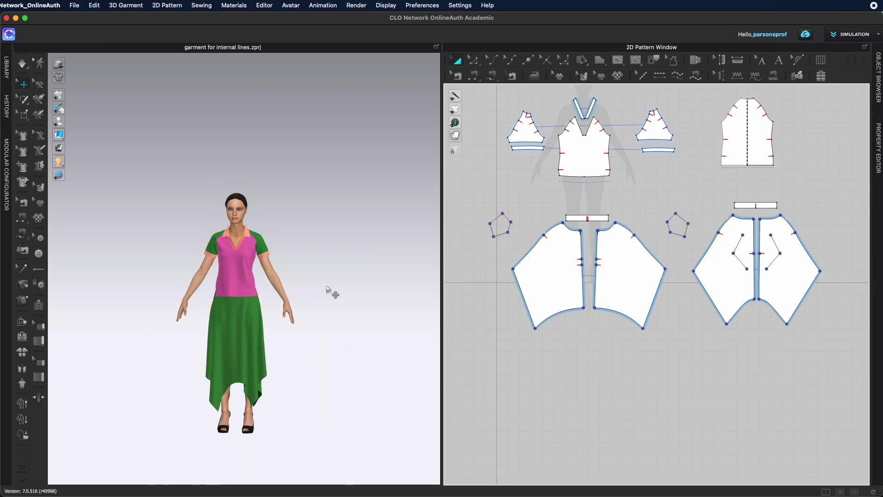
{"action": "scroll", "coordinate": [330, 292], "scroll_direction": "up", "scroll_amount": 6}
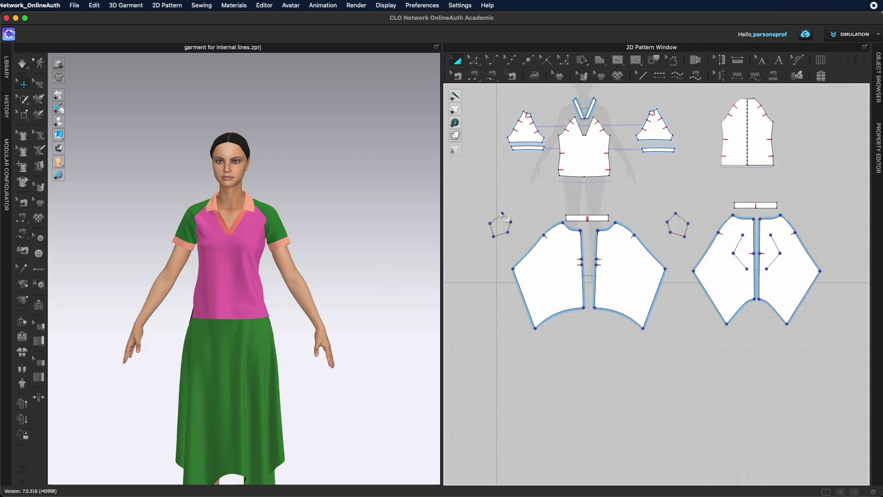
- Move the five-sided internal polygon back inside the left front skirt panel and show the internal lines on the 3D garment
{"action": "left_click_drag", "start_coordinate": [500, 225], "coordinate": [543, 278]}
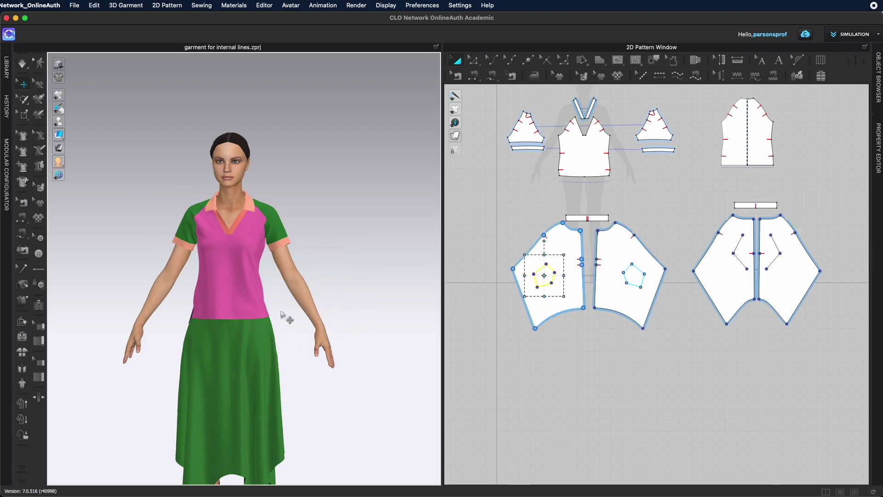
{"action": "scroll", "coordinate": [288, 316], "scroll_direction": "up", "scroll_amount": 2}
{"action": "mouse_move", "coordinate": [58, 95]}
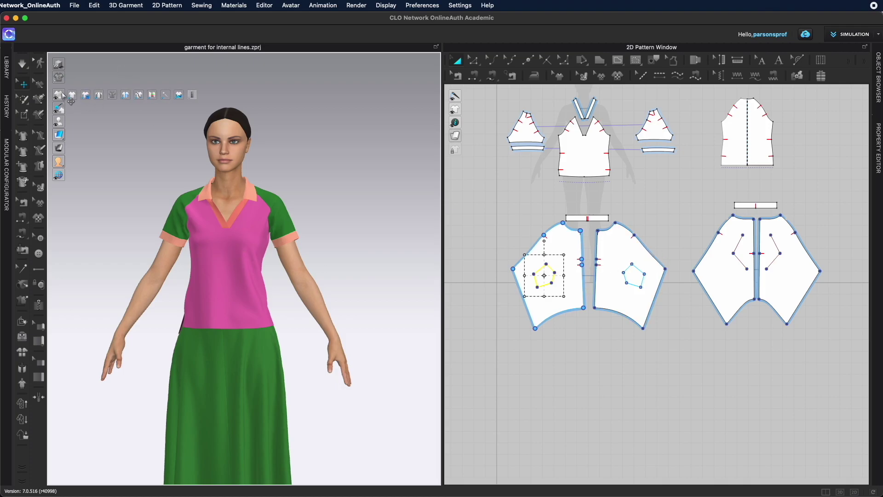
{"action": "left_click", "coordinate": [112, 95]}
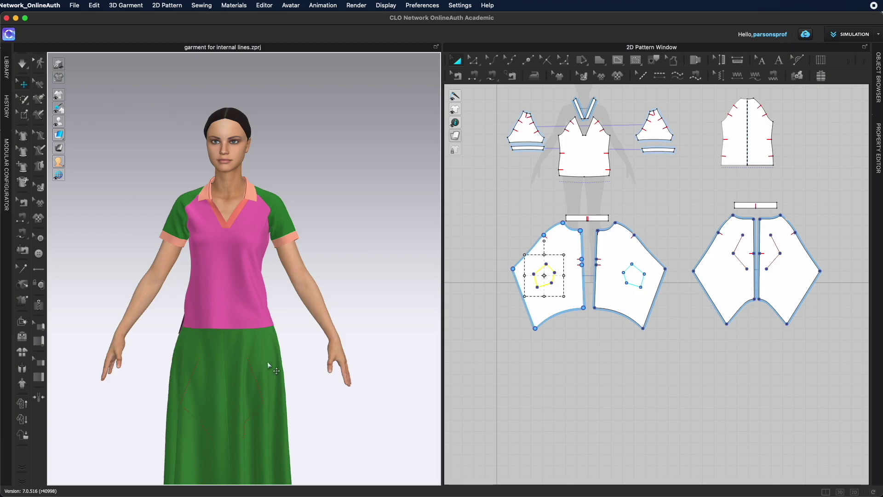
{"action": "scroll", "coordinate": [344, 426], "scroll_direction": "up", "scroll_amount": 2}
{"action": "middle_click_drag", "start_coordinate": [345, 426], "coordinate": [273, 280]}
{"action": "scroll", "coordinate": [305, 296], "scroll_direction": "up", "scroll_amount": 2}
- Draw a closed internal shape with curved segments about 7.2, 6.5 and 8.7 inches long on the left back skirt panel
{"action": "key", "text": "ctrl+2"}
{"action": "scroll", "coordinate": [352, 306], "scroll_direction": "up", "scroll_amount": 3}
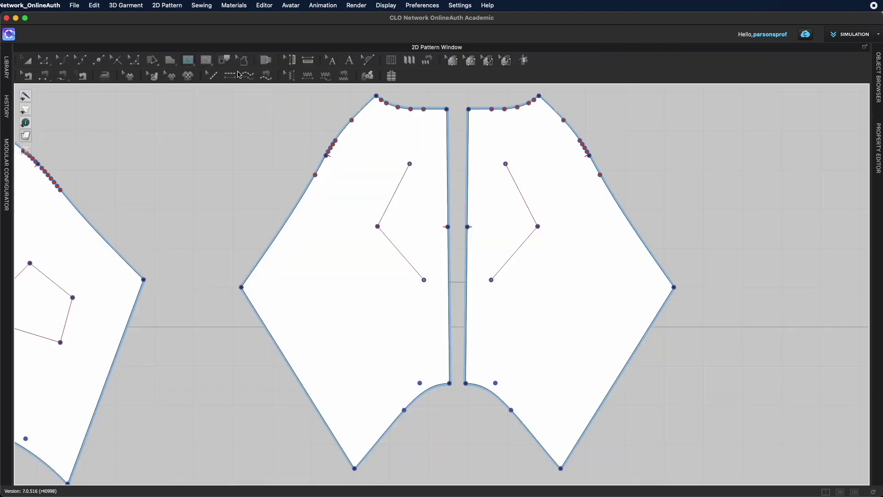
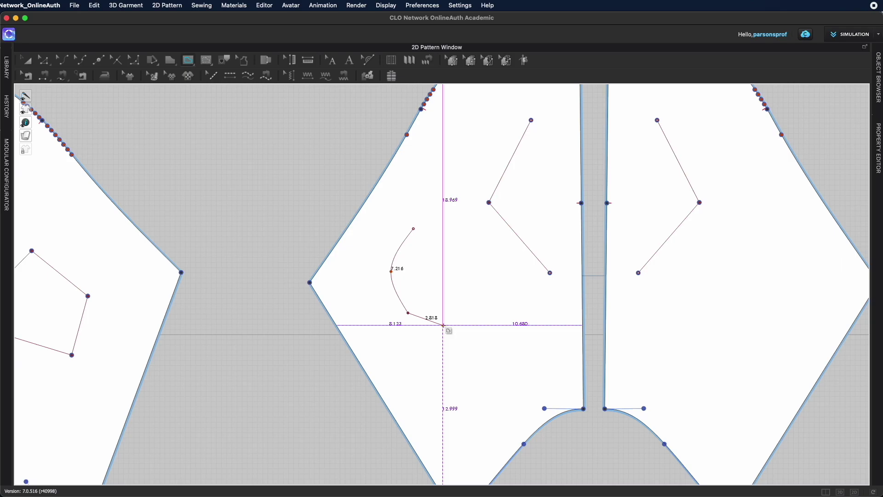
{"action": "left_click", "coordinate": [444, 325]}
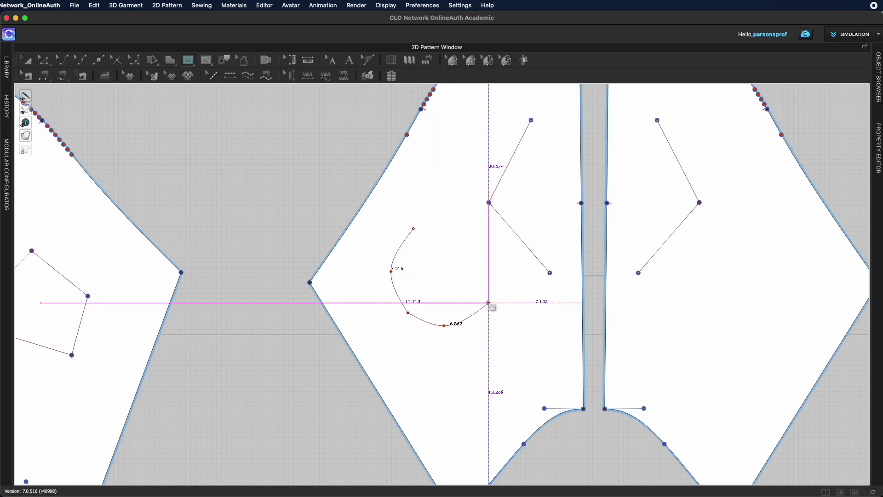
{"action": "left_click", "coordinate": [438, 283]}
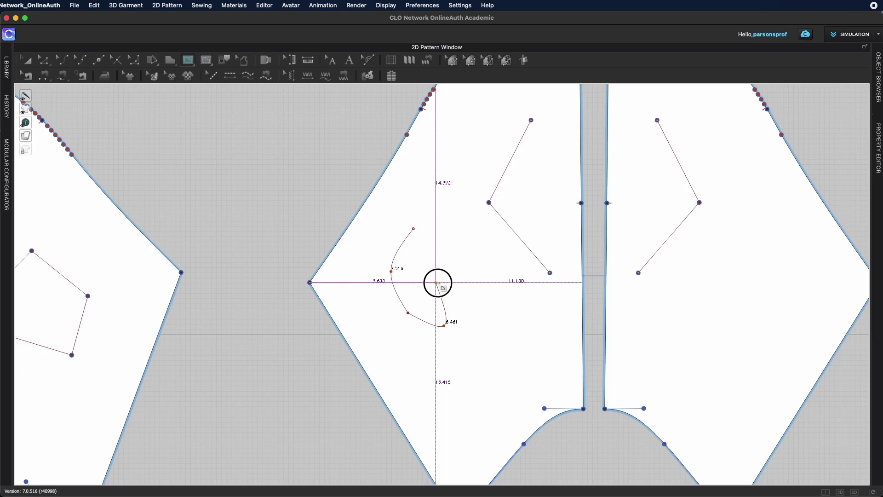
{"action": "left_click_drag", "start_coordinate": [437, 282], "coordinate": [450, 254]}
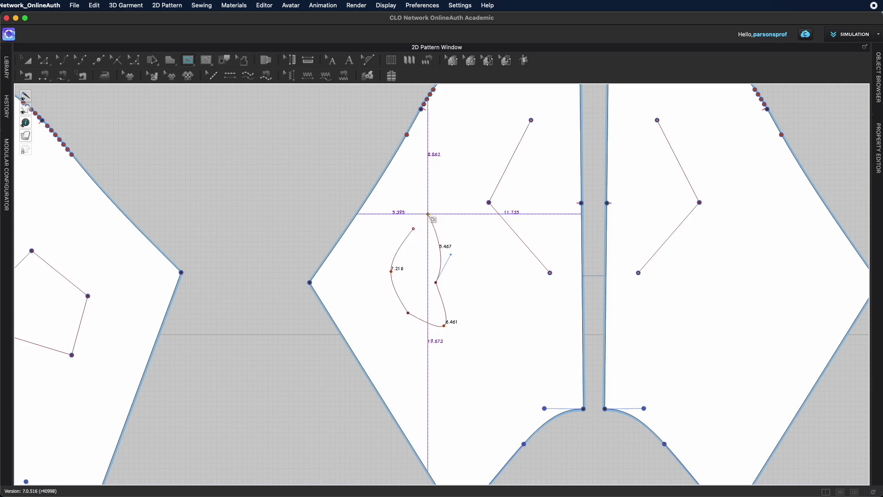
{"action": "left_click_drag", "start_coordinate": [428, 203], "coordinate": [383, 236]}
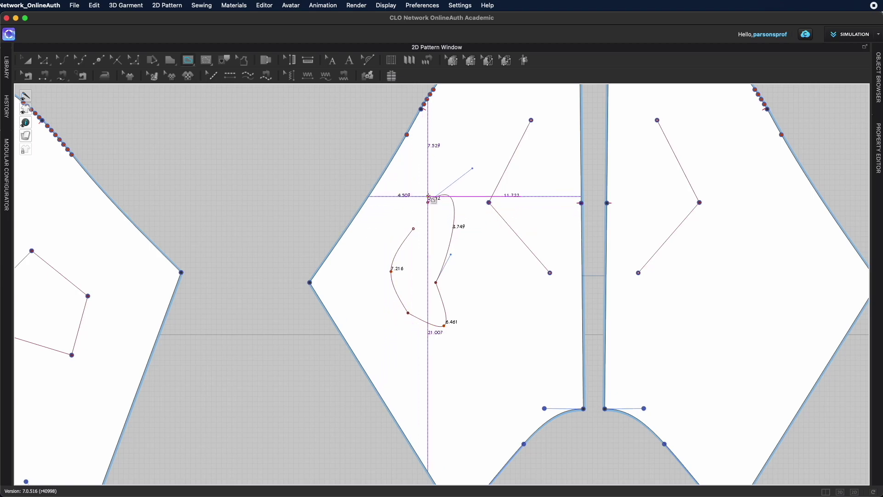
{"action": "scroll", "coordinate": [432, 239], "scroll_direction": "up", "scroll_amount": 3}
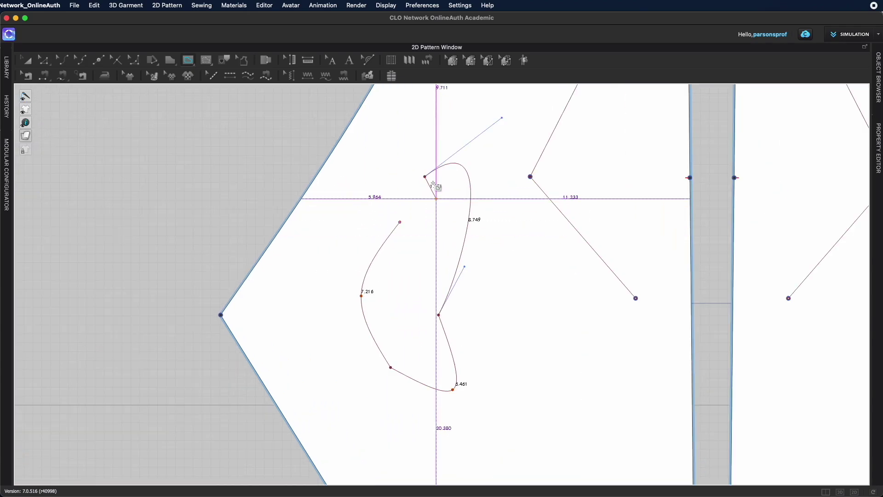
{"action": "left_click", "coordinate": [400, 222]}
{"action": "key", "text": "Return"}
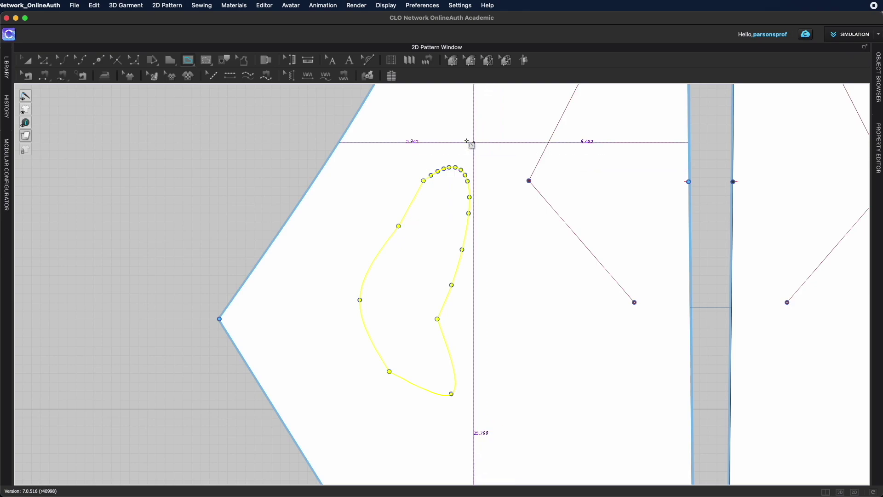
- Draw an open curved internal line about 7.4 inches long on the left back skirt panel, below the angled two-segment line
{"action": "scroll", "coordinate": [500, 224], "scroll_direction": "down", "scroll_amount": 4}
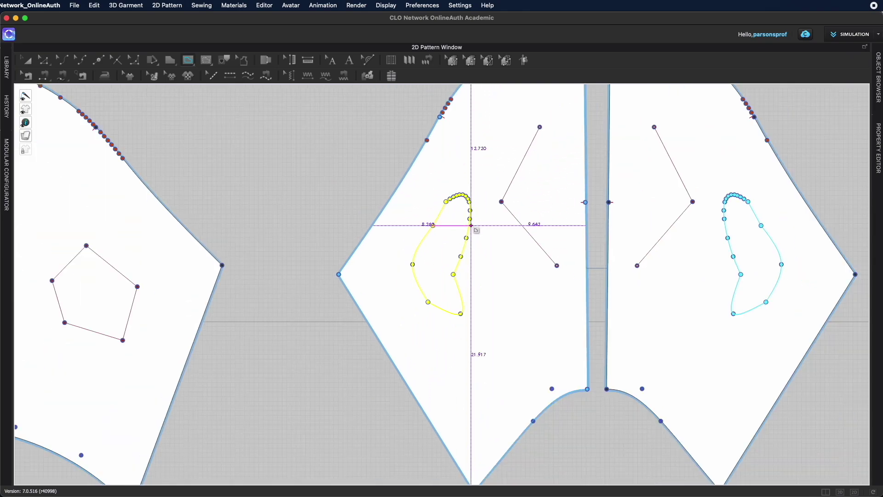
{"action": "mouse_move", "coordinate": [517, 262]}
{"action": "middle_mouse_down"}
{"action": "mouse_move", "coordinate": [432, 248]}
{"action": "mouse_move", "coordinate": [421, 255]}
{"action": "middle_mouse_up"}
{"action": "scroll", "coordinate": [409, 262], "scroll_direction": "up", "scroll_amount": 2}
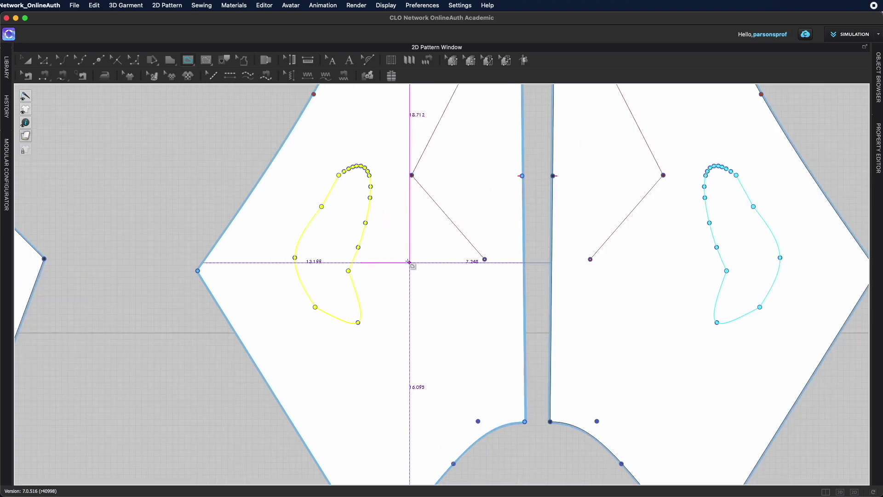
{"action": "left_click", "coordinate": [399, 295]}
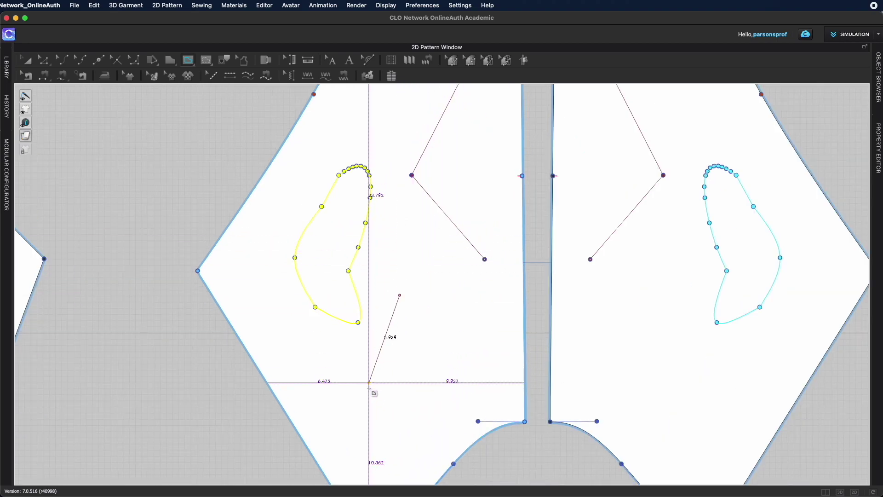
{"action": "left_click", "coordinate": [396, 347]}
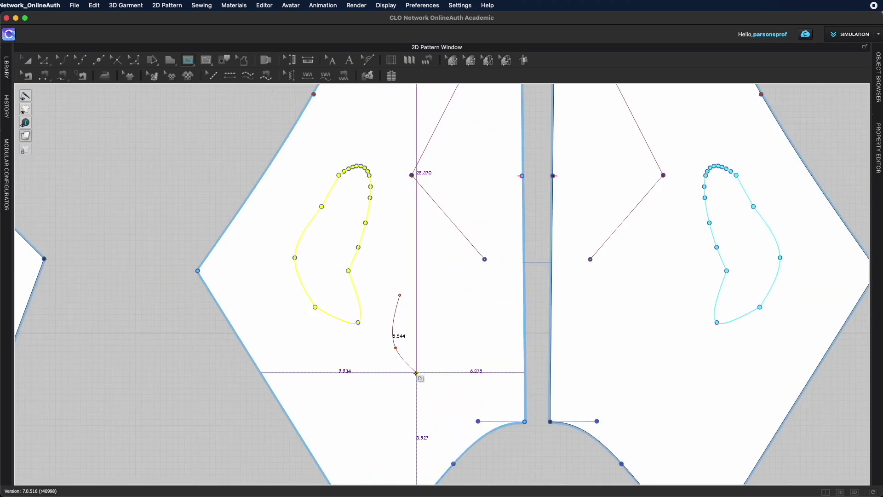
{"action": "left_click", "coordinate": [453, 332]}
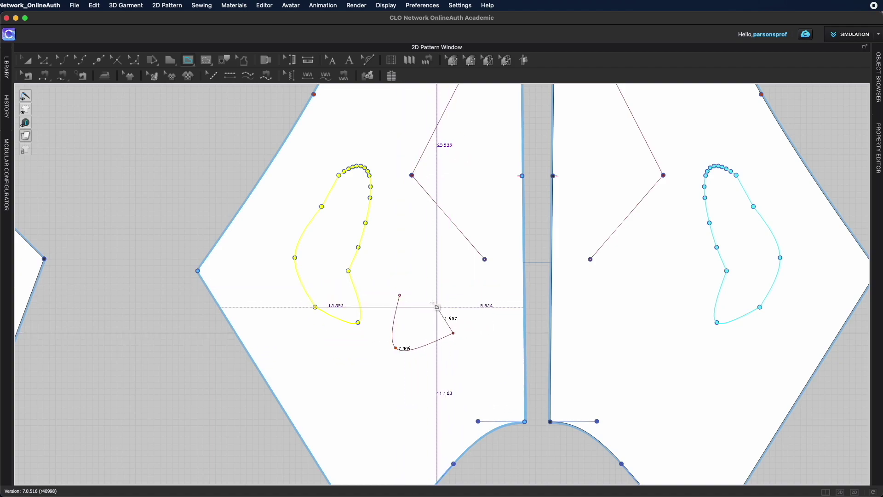
{"action": "key", "text": "Return"}
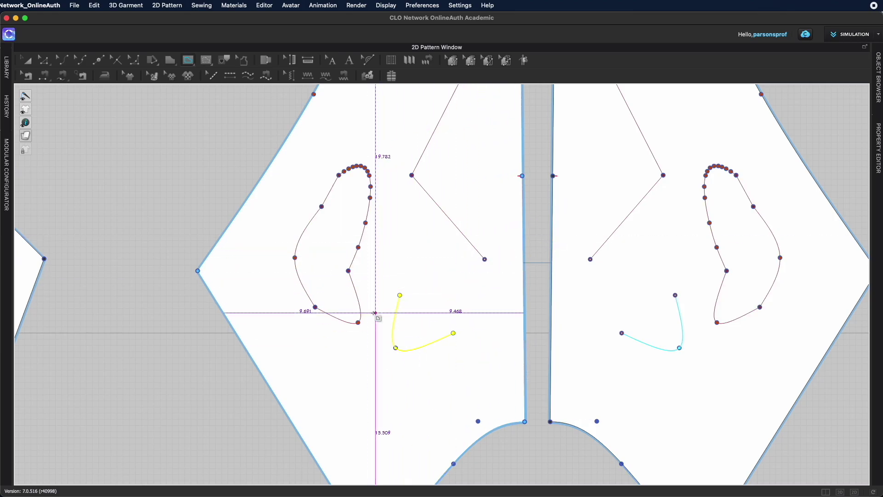
- Delete the symmetric pair of internal rectangles from the back bodice piece
{"action": "scroll", "coordinate": [410, 255], "scroll_direction": "down", "scroll_amount": 2}
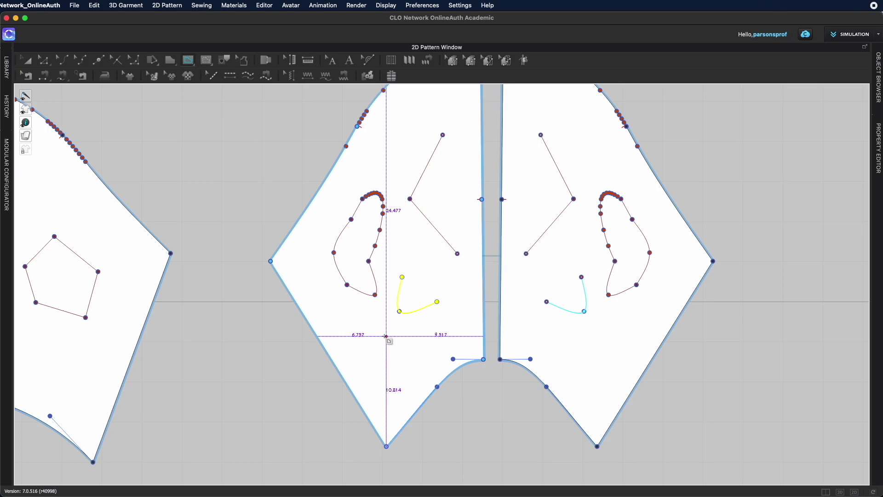
{"action": "scroll", "coordinate": [386, 336], "scroll_direction": "down", "scroll_amount": 2}
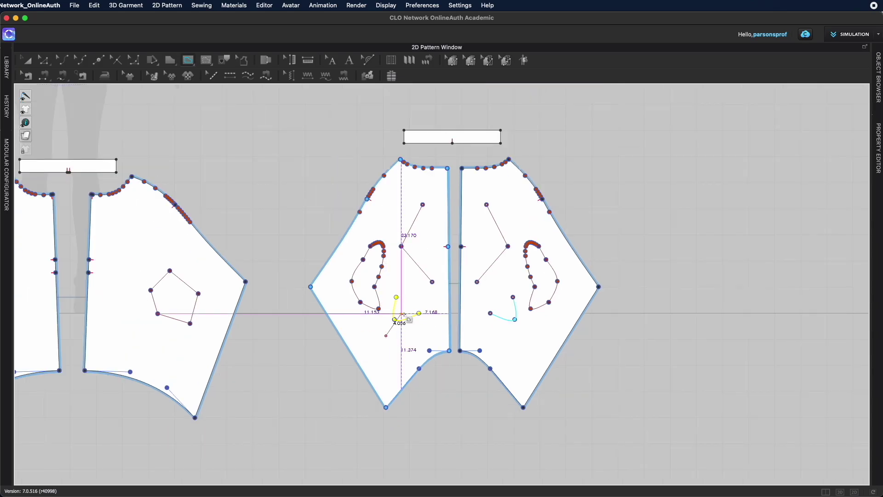
{"action": "scroll", "coordinate": [399, 307], "scroll_direction": "down", "scroll_amount": 2}
{"action": "right_click_drag", "start_coordinate": [506, 321], "coordinate": [661, 468]}
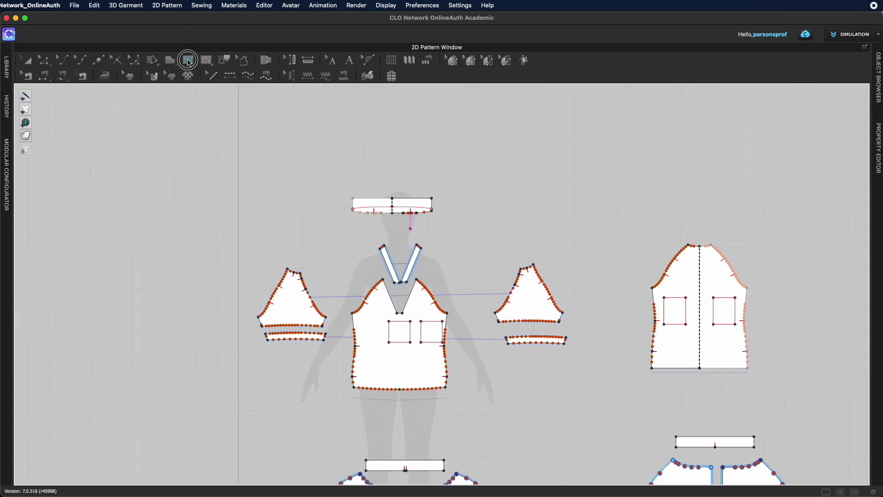
{"action": "left_click", "coordinate": [188, 59]}
{"action": "left_click", "coordinate": [216, 82]}
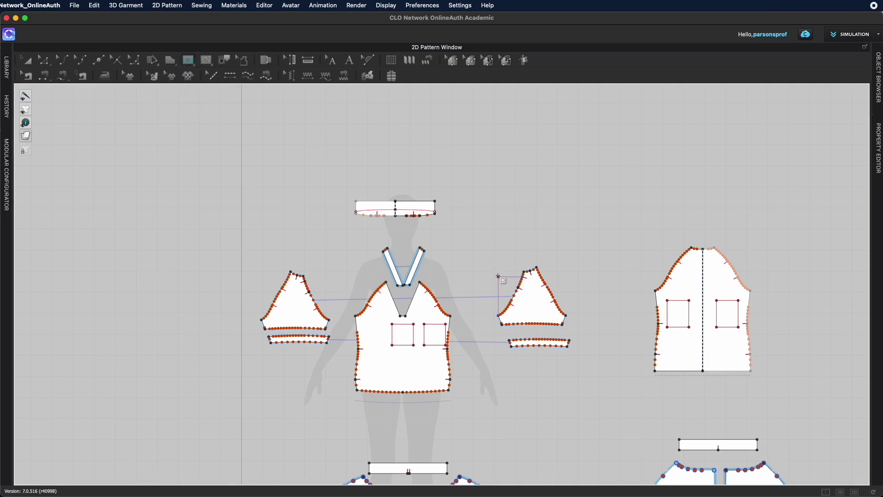
{"action": "scroll", "coordinate": [498, 276], "scroll_direction": "down", "scroll_amount": 2}
{"action": "right_click_drag", "start_coordinate": [548, 275], "coordinate": [369, 270]}
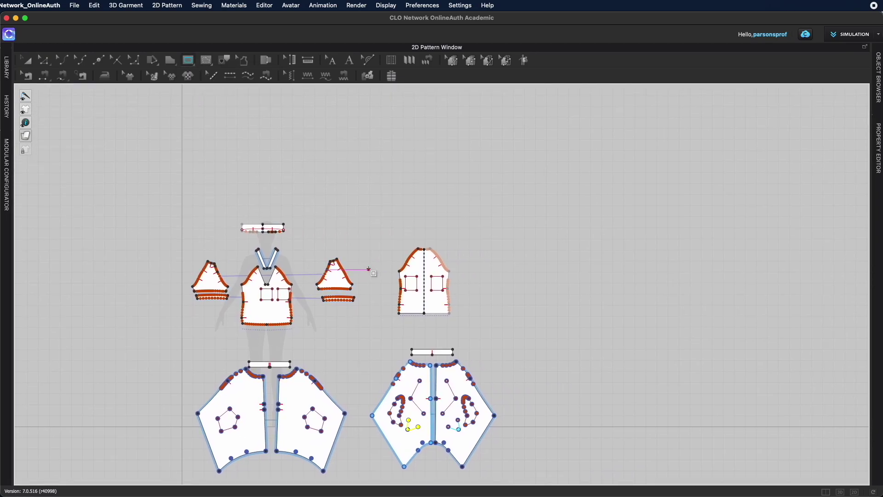
{"action": "scroll", "coordinate": [369, 270], "scroll_direction": "up", "scroll_amount": 4}
{"action": "right_click_drag", "start_coordinate": [403, 233], "coordinate": [361, 222]}
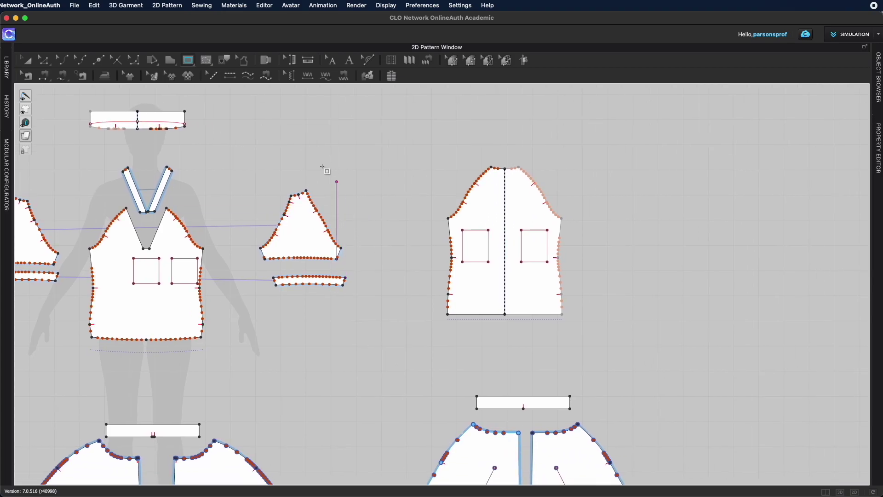
{"action": "key", "text": "a"}
{"action": "left_click", "coordinate": [474, 262]}
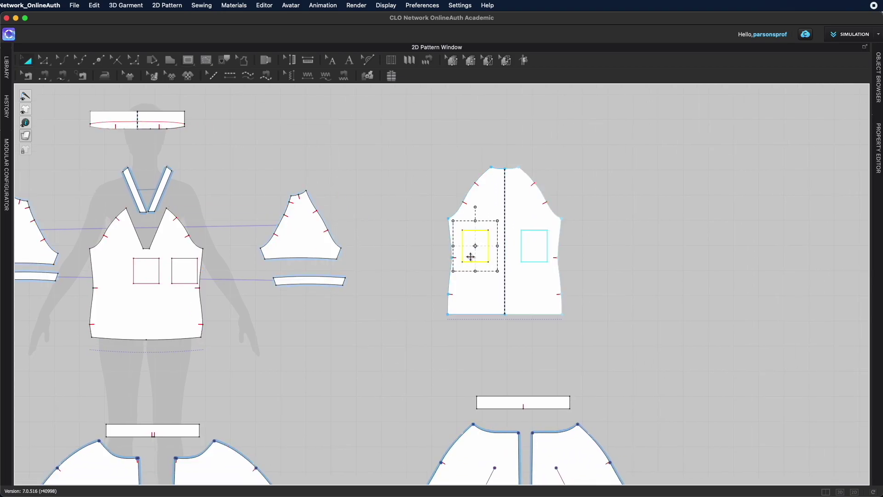
{"action": "key", "text": "Delete"}
- Draw a freehand square internal rectangle on the left half of the back bodice, just below armhole level
{"action": "left_click", "coordinate": [469, 256]}
{"action": "scroll", "coordinate": [478, 251], "scroll_direction": "up", "scroll_amount": 2}
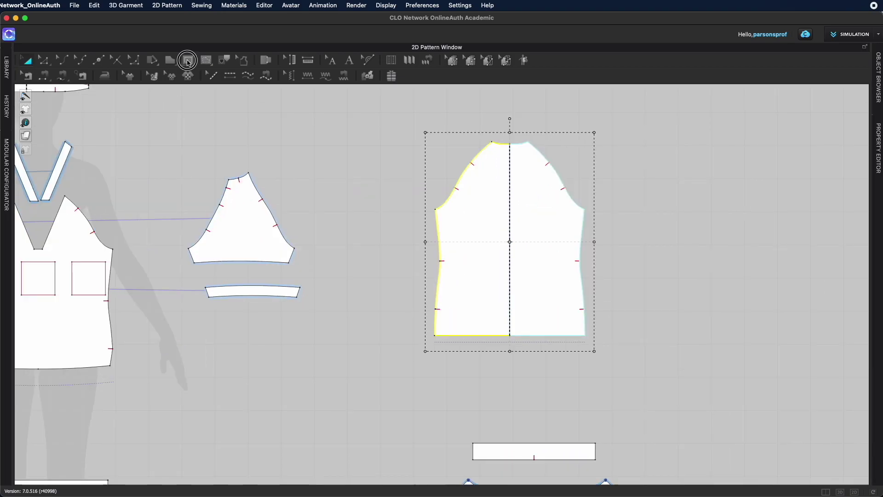
{"action": "left_click", "coordinate": [188, 60]}
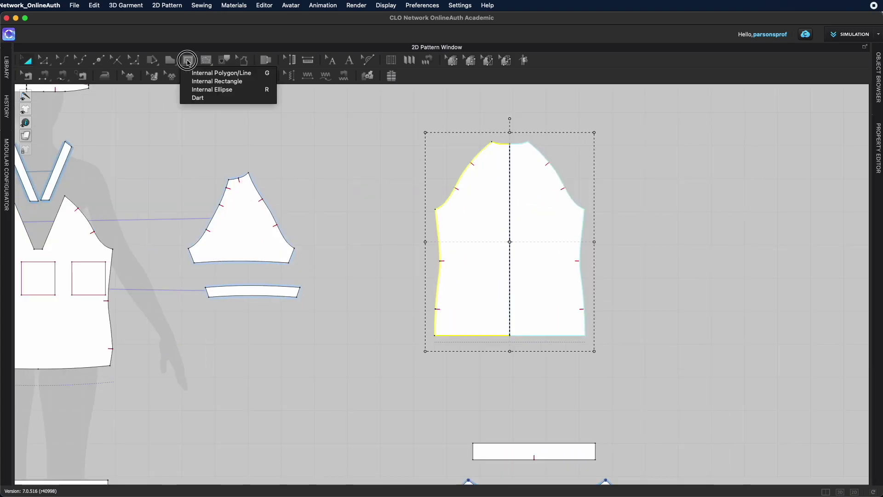
{"action": "left_click", "coordinate": [204, 86]}
{"action": "scroll", "coordinate": [506, 203], "scroll_direction": "up", "scroll_amount": 2}
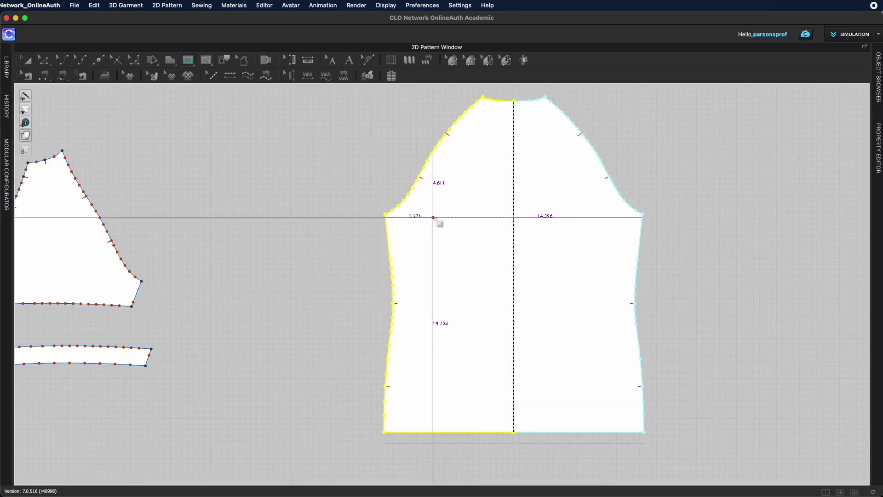
{"action": "left_click_drag", "start_coordinate": [410, 214], "coordinate": [473, 276]}
{"action": "key", "text": "a"}
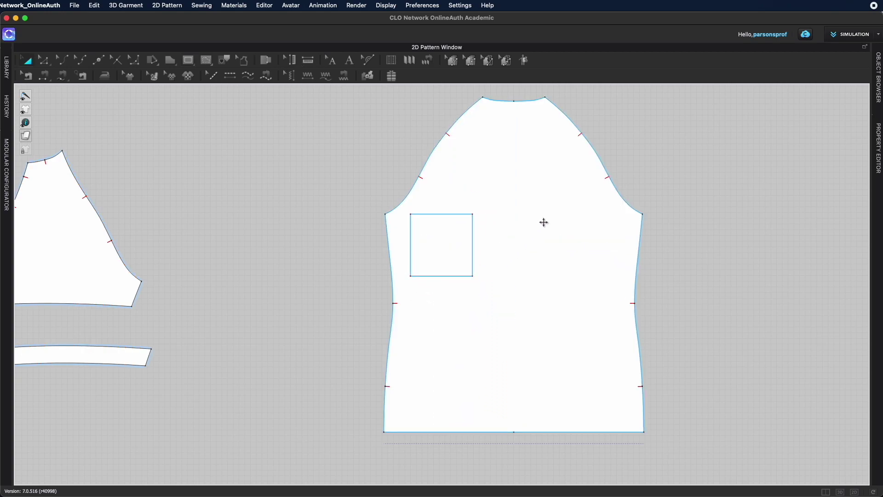
- Start a second internal rectangle by dimensions on the upper right half of the back bodice and set its width to 2 in
{"action": "left_click", "coordinate": [188, 60]}
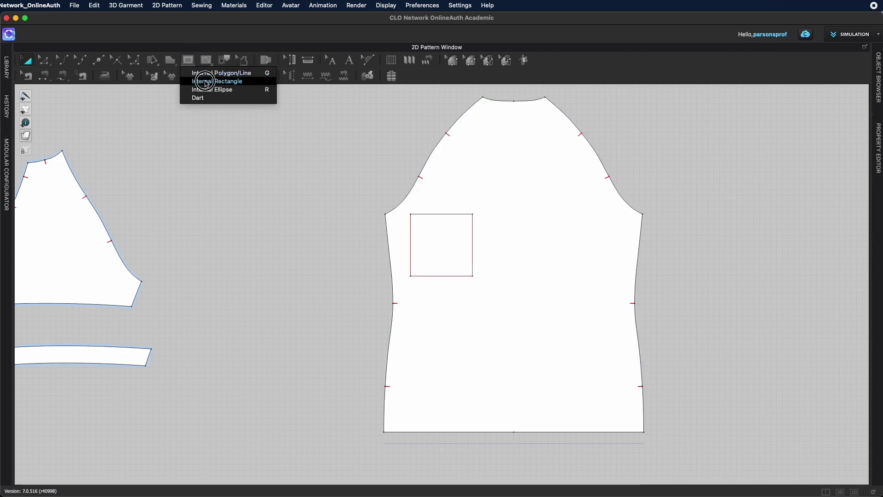
{"action": "left_click", "coordinate": [226, 81]}
{"action": "left_click", "coordinate": [535, 198]}
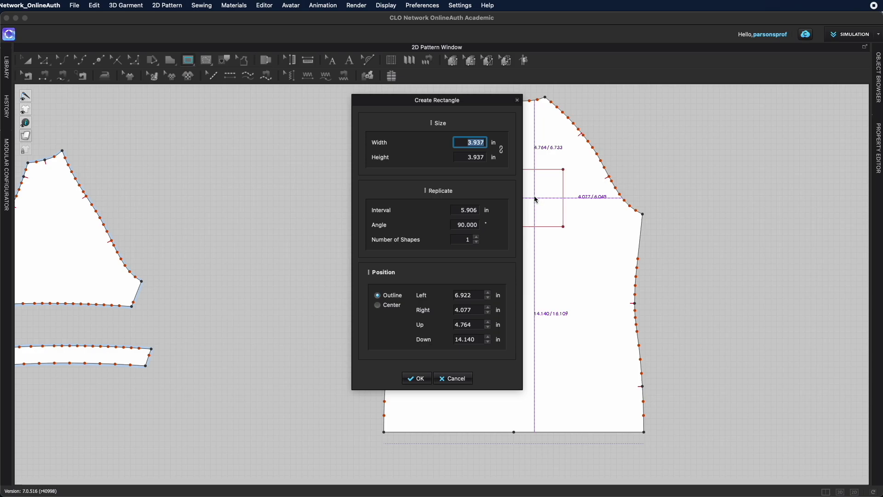
{"action": "left_click_drag", "start_coordinate": [471, 103], "coordinate": [321, 111]}
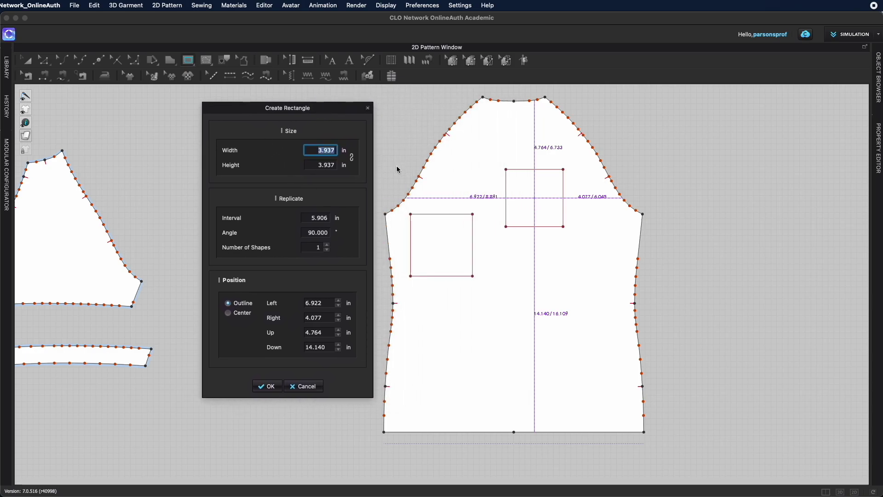
{"action": "type", "text": "2"}
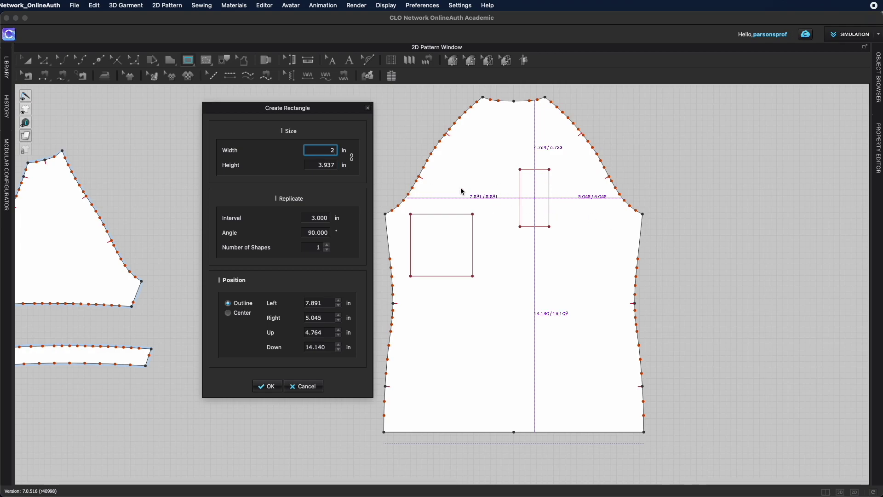
- Try replicating the rectangle as two and three shapes at a 45° angle, and return the number of shapes to 1
{"action": "left_click", "coordinate": [327, 246]}
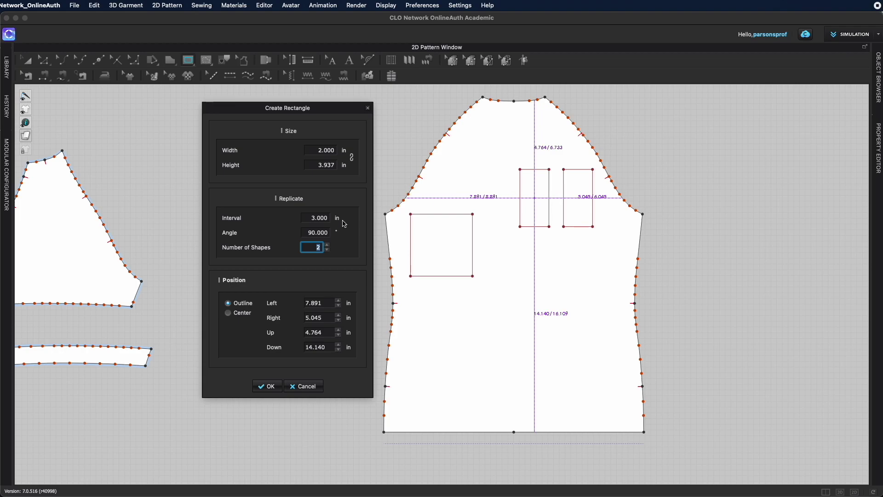
{"action": "left_click", "coordinate": [306, 233]}
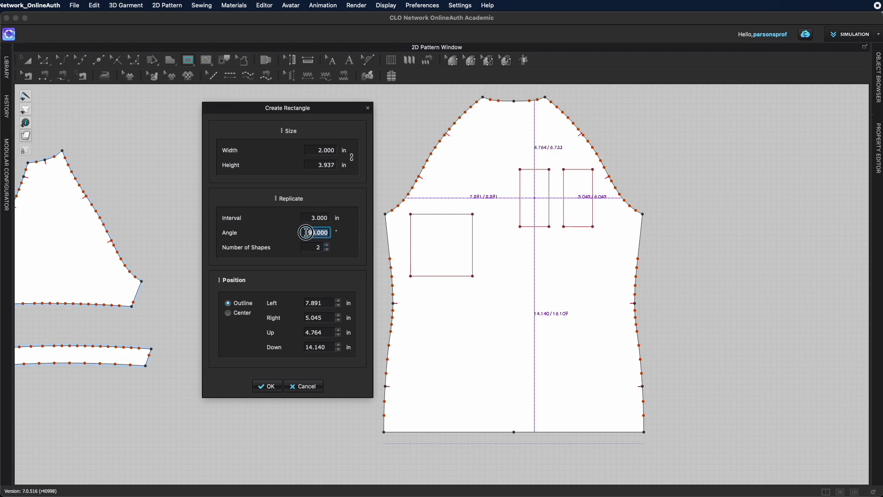
{"action": "type", "text": "45"}
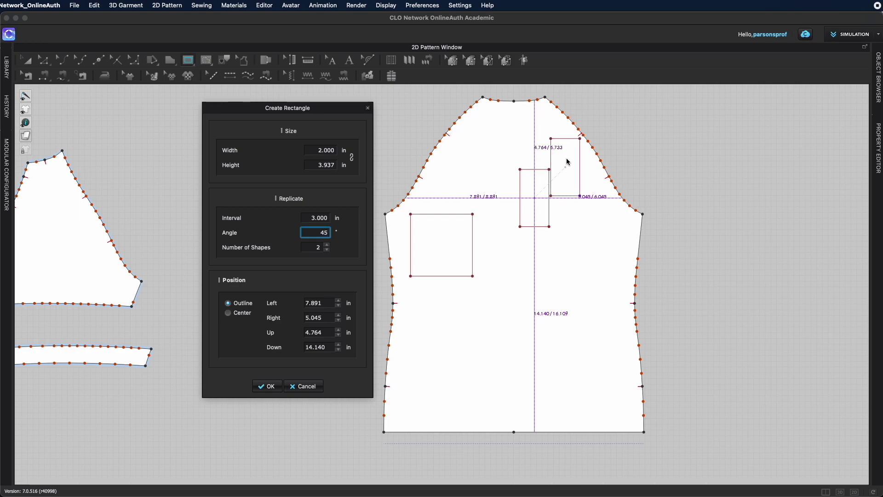
{"action": "left_click", "coordinate": [327, 245]}
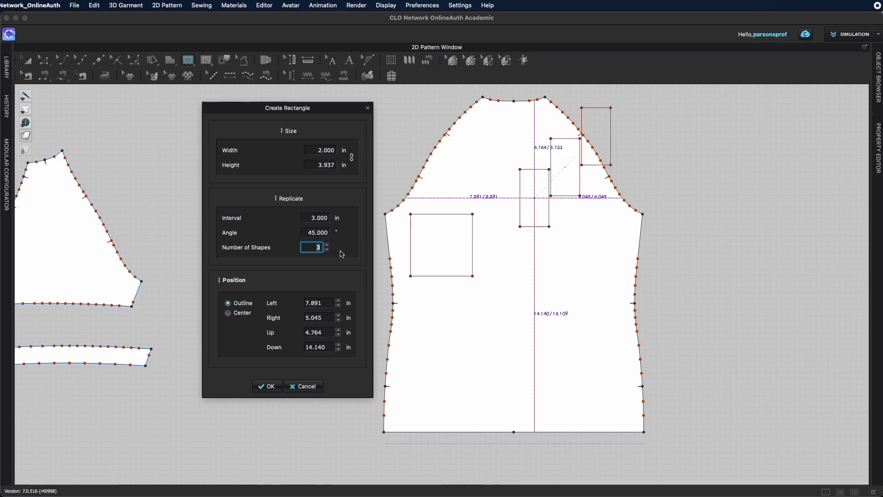
{"action": "left_click", "coordinate": [327, 249]}
{"action": "left_click", "coordinate": [327, 250]}
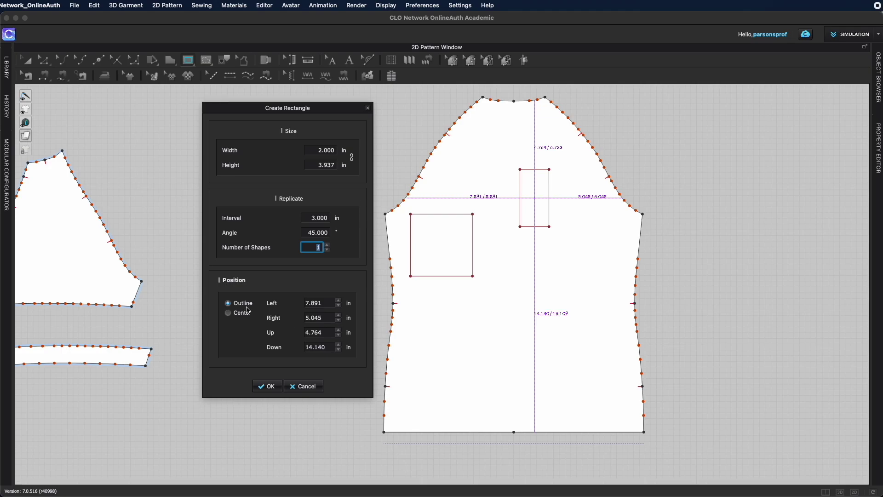
- Position the 2 in wide rectangle by its outline, with Left at 9.891 in and Down at 7.140 in, and create it
{"action": "left_click", "coordinate": [228, 313]}
{"action": "left_click", "coordinate": [228, 303]}
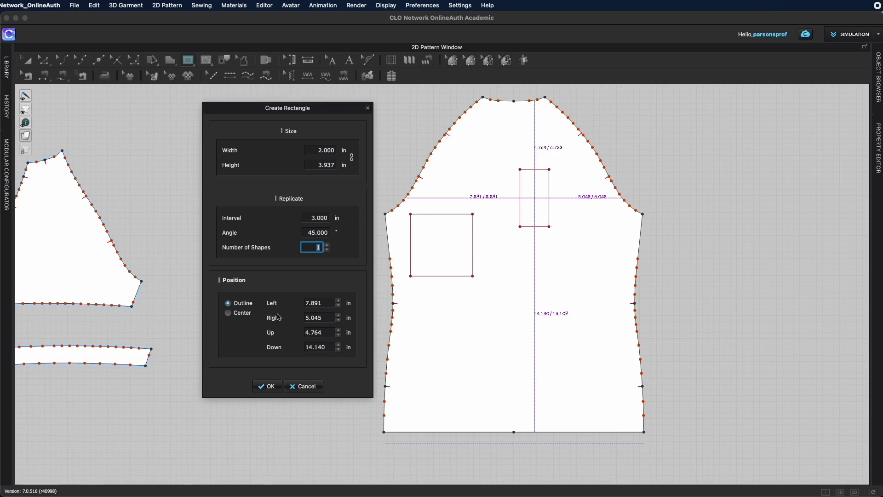
{"action": "left_click", "coordinate": [339, 300]}
{"action": "left_click", "coordinate": [339, 300]}
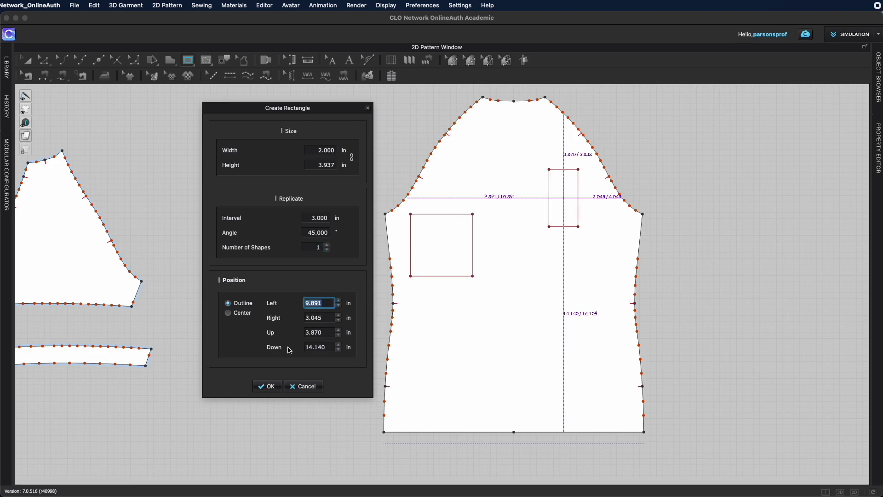
{"action": "left_click", "coordinate": [338, 349]}
{"action": "left_click", "coordinate": [339, 349]}
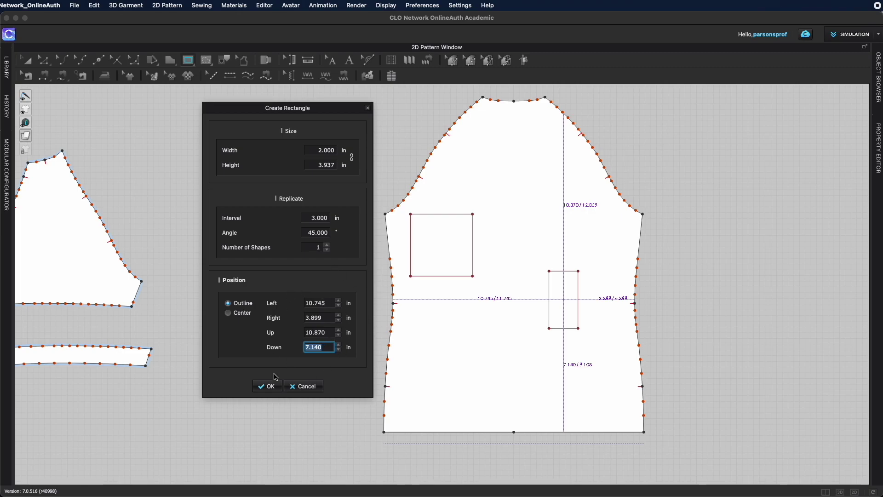
{"action": "left_click", "coordinate": [273, 386]}
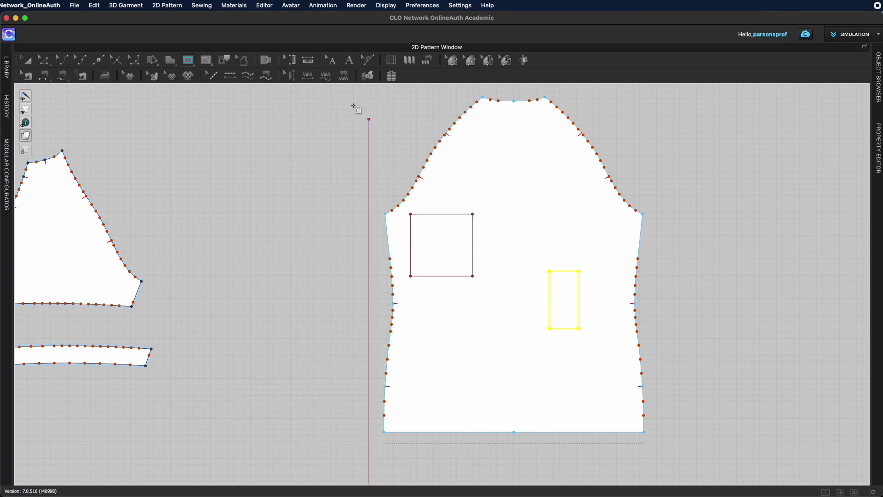
- Draw a freehand internal ellipse, slightly taller than wide, in the upper middle of the back bodice
{"action": "left_click", "coordinate": [195, 63]}
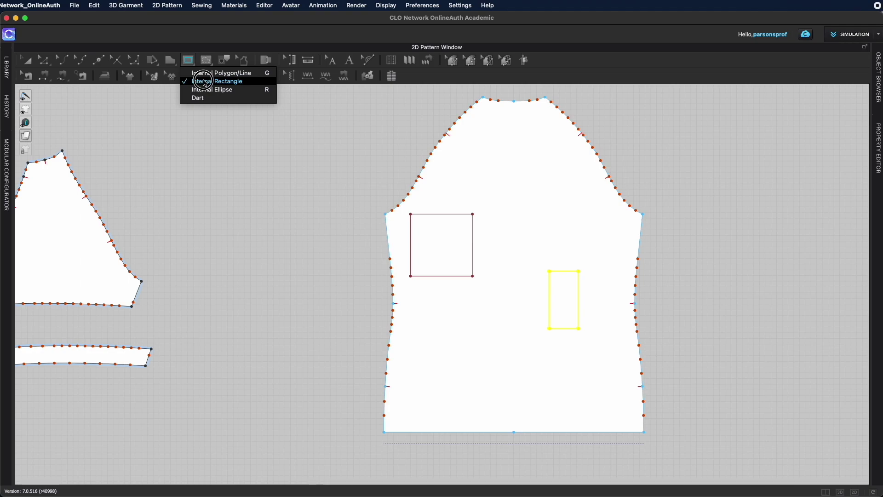
{"action": "left_click", "coordinate": [218, 90]}
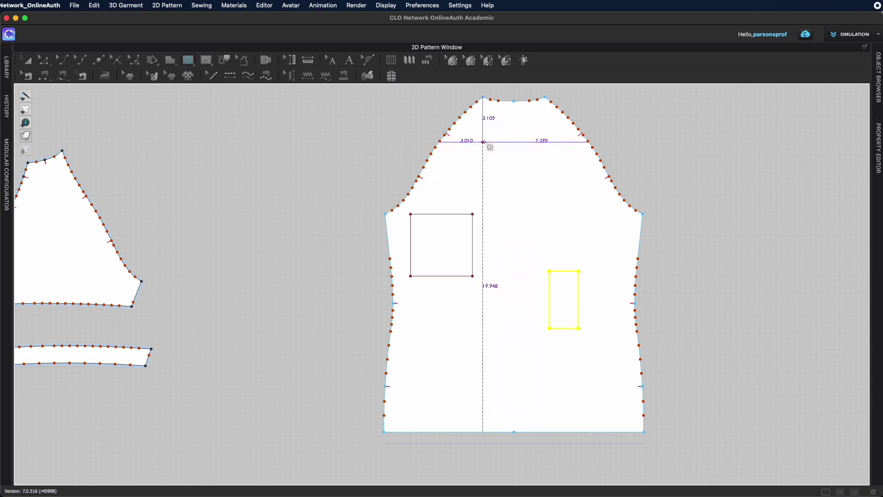
{"action": "left_click_drag", "start_coordinate": [483, 136], "coordinate": [551, 218]}
- Start an internal ellipse by dimensions below the square on the back bodice and define its size by circumference
{"action": "left_click", "coordinate": [455, 321]}
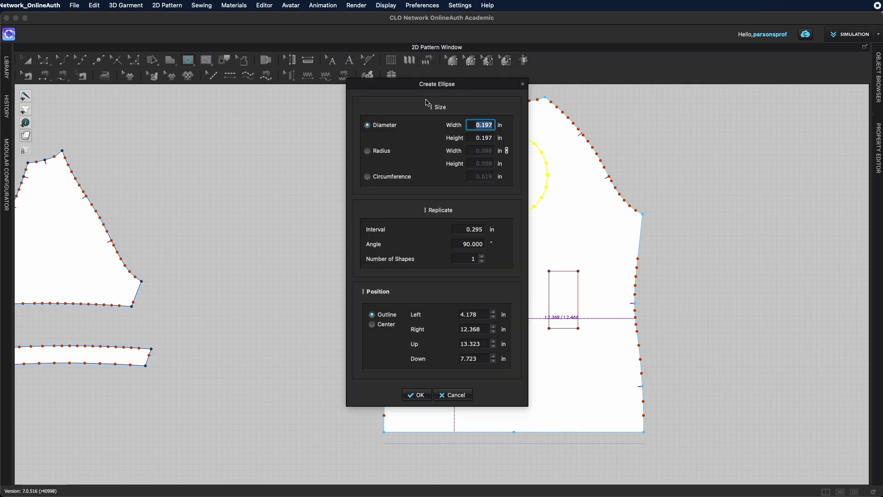
{"action": "left_click_drag", "start_coordinate": [477, 89], "coordinate": [345, 118]}
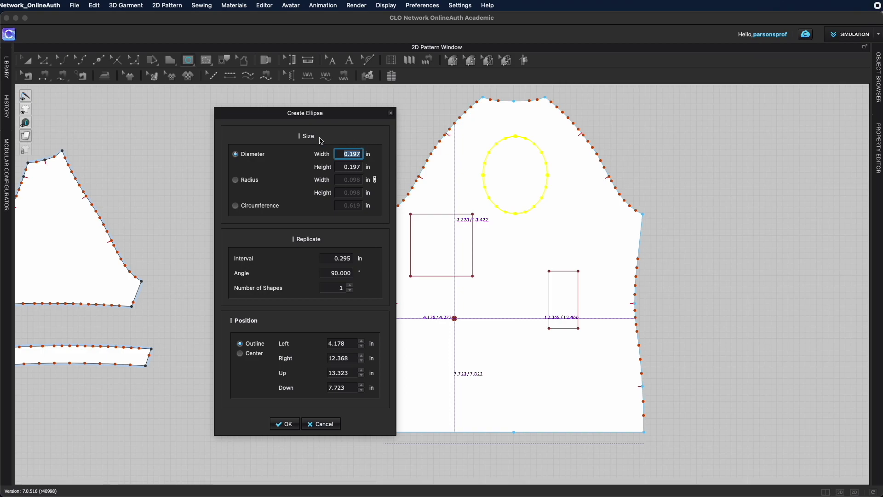
{"action": "left_click", "coordinate": [235, 180]}
{"action": "left_click", "coordinate": [236, 206]}
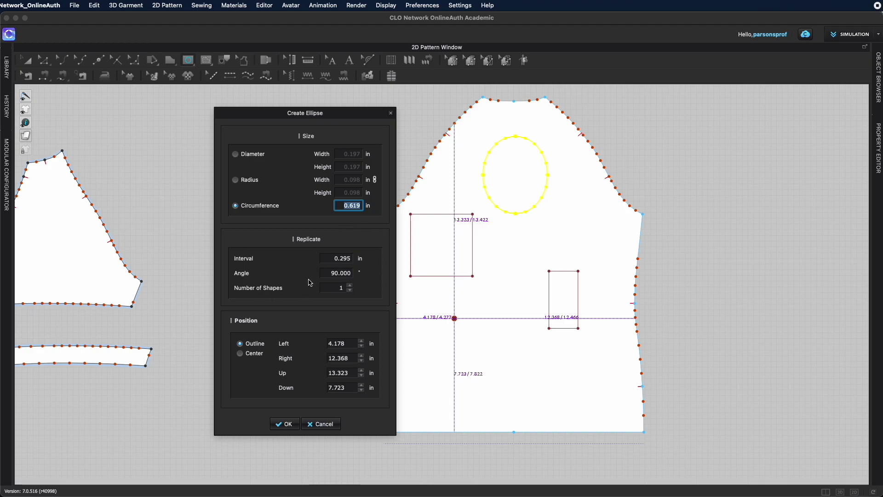
- Replicate the ellipse as three shapes with an interval of 3 in
{"action": "left_click", "coordinate": [349, 286]}
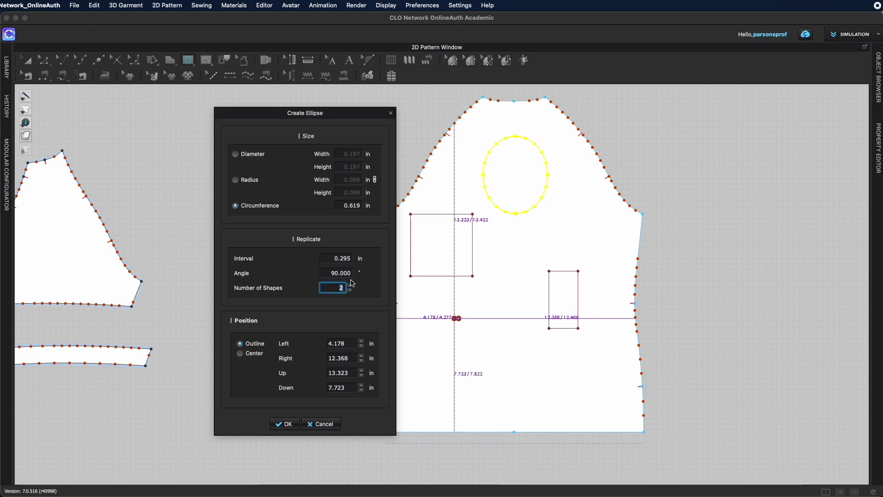
{"action": "left_click", "coordinate": [334, 260]}
{"action": "type", "text": "3"}
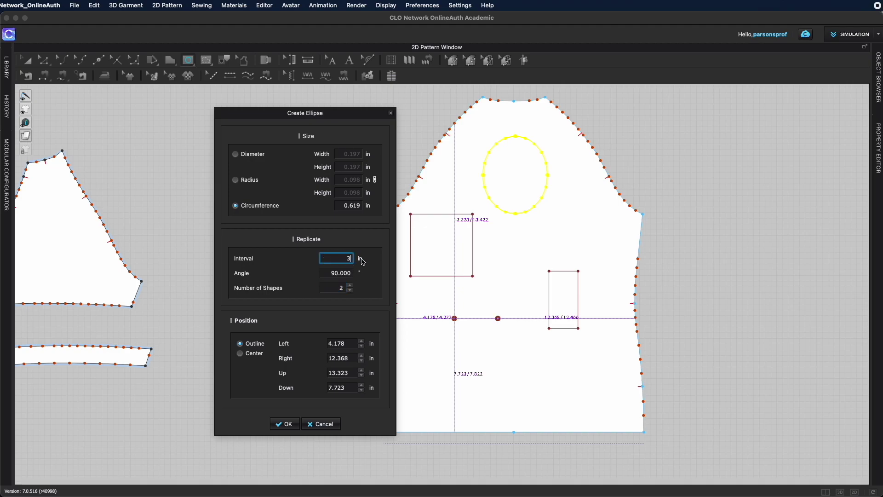
{"action": "left_click", "coordinate": [349, 285]}
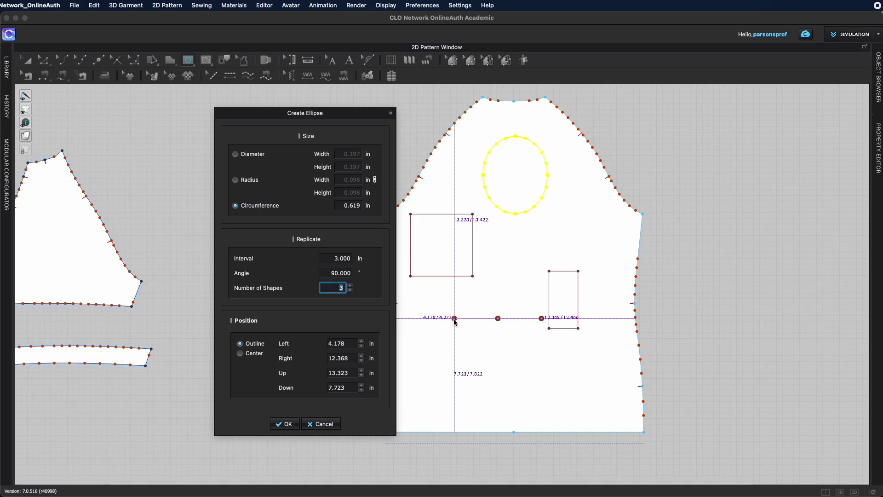
- Set the ellipses' circumference to 8 in and reduce their replicate interval to 1 in
{"action": "left_click", "coordinate": [342, 205]}
{"action": "type", "text": "2"}
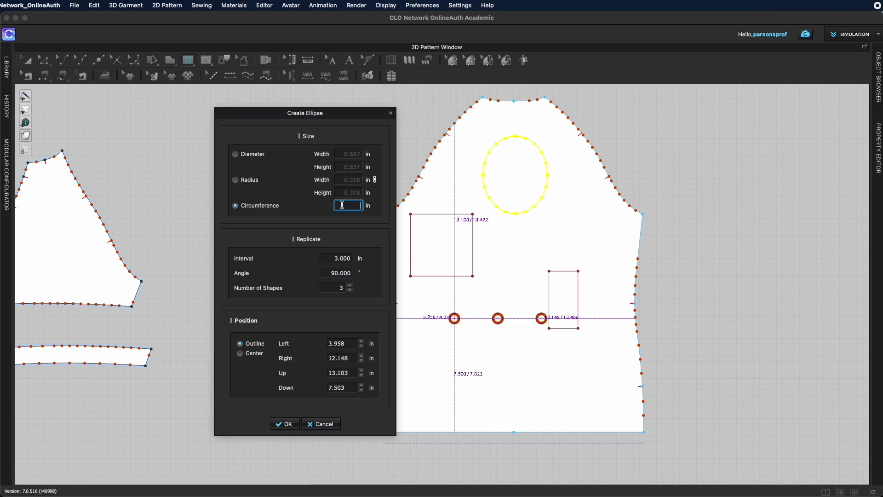
{"action": "type", "text": "8"}
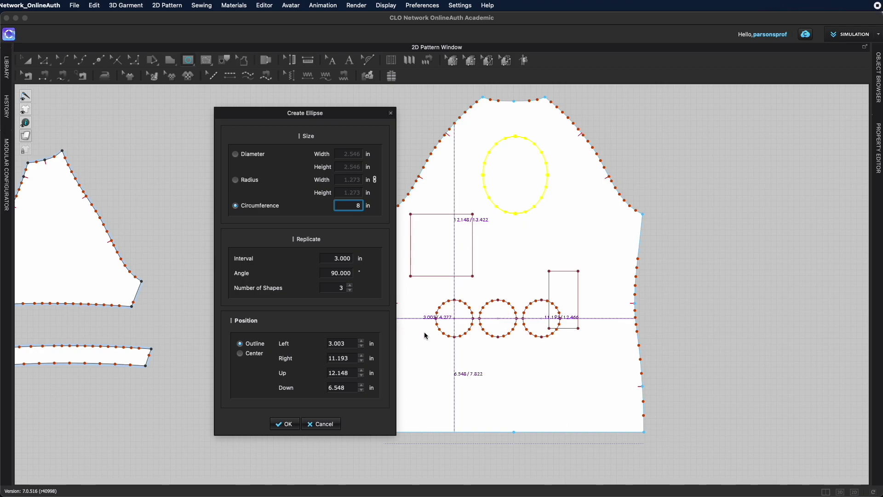
{"action": "left_click", "coordinate": [336, 257]}
{"action": "type", "text": "1"}
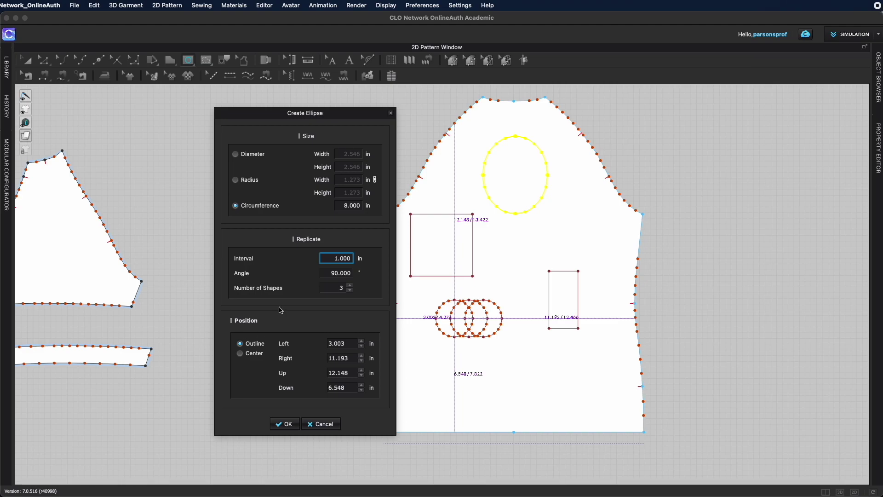
- Reduce the replicated ellipses on the back bodice to a single shape
{"action": "left_click_drag", "start_coordinate": [347, 125], "coordinate": [315, 122]}
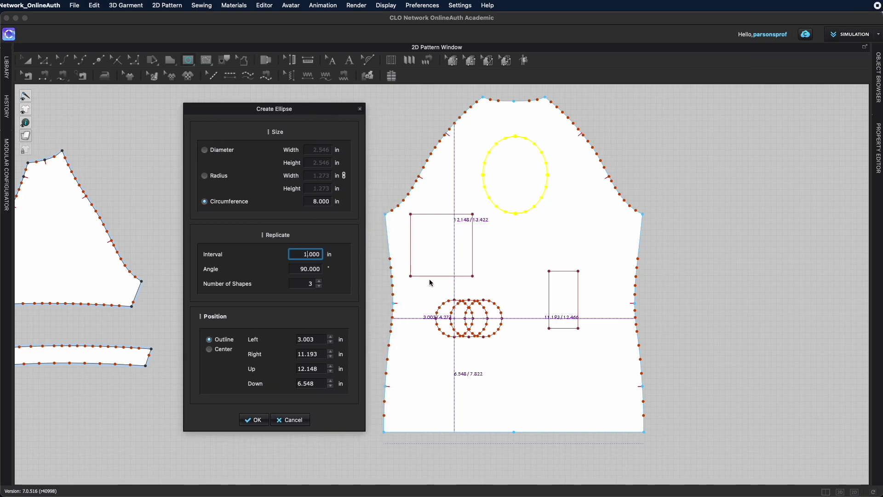
{"action": "left_click", "coordinate": [319, 286]}
{"action": "left_click", "coordinate": [320, 286]}
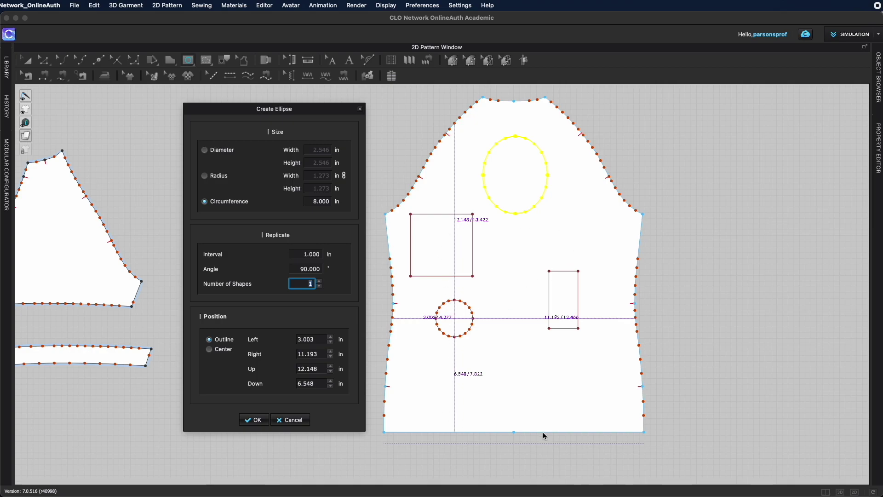
- Position the circle's outline 5.003 in from the back bodice's left edge, with its upper distance set to 11.940 in
{"action": "left_click", "coordinate": [330, 338]}
{"action": "left_click", "coordinate": [330, 337]}
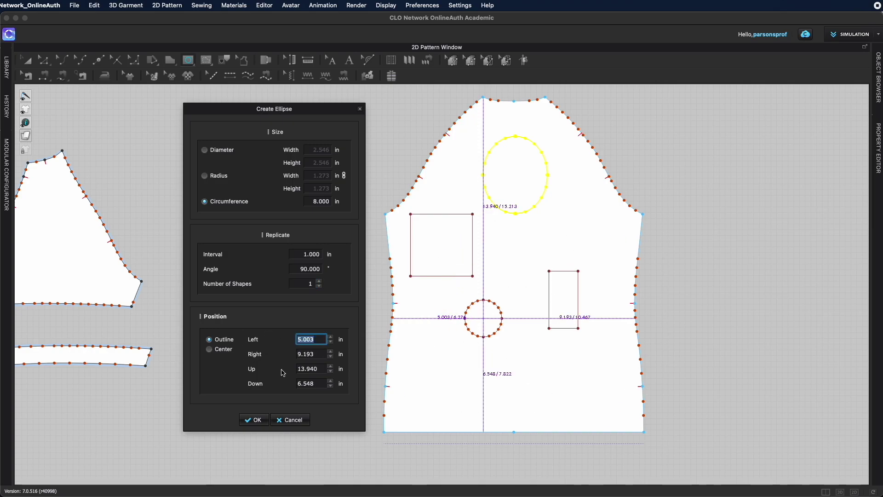
{"action": "left_click", "coordinate": [330, 371]}
{"action": "left_click", "coordinate": [331, 372]}
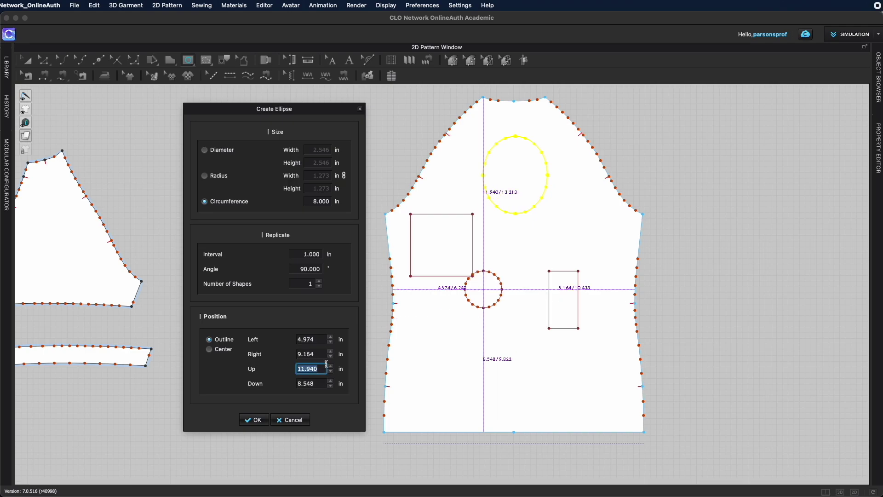
- Set the circle's outline distance from the back bodice's hem to 7.548 in and create the shape
{"action": "left_click", "coordinate": [331, 380]}
{"action": "left_click", "coordinate": [330, 380]}
{"action": "left_click", "coordinate": [331, 380]}
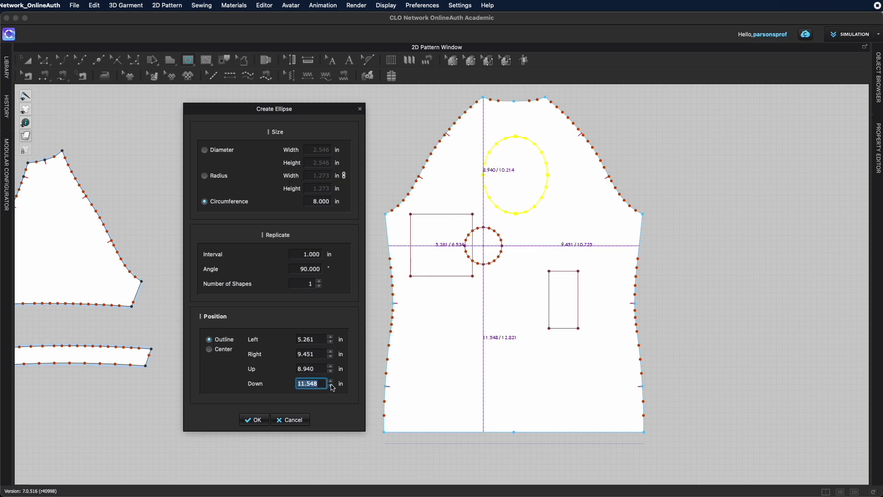
{"action": "left_click", "coordinate": [331, 386]}
{"action": "left_click", "coordinate": [330, 386]}
{"action": "left_click", "coordinate": [331, 386]}
{"action": "left_click", "coordinate": [330, 386]}
{"action": "left_click", "coordinate": [254, 420]}
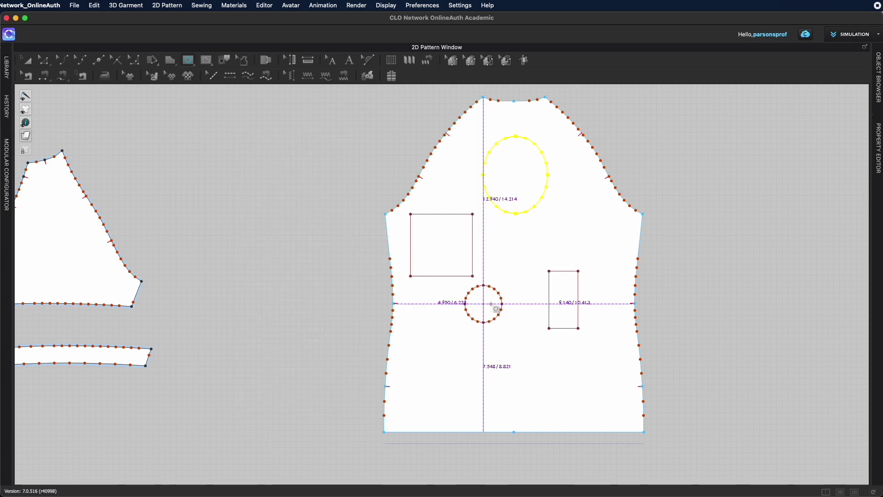
- Nudge the new circle downward and move it to the lower left area of the back bodice
{"action": "left_click", "coordinate": [25, 64]}
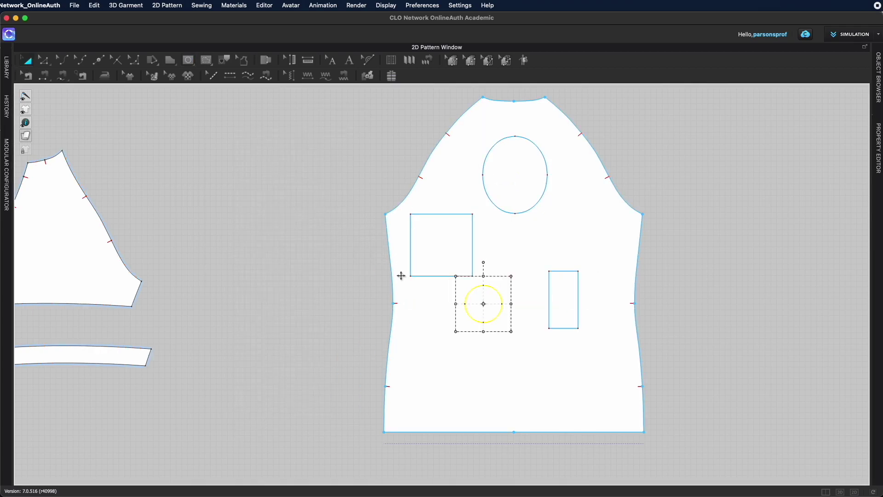
{"action": "key", "text": "Down"}
{"action": "key", "text": "Down"}
{"action": "key", "text": "Down"}
{"action": "key", "text": "Down"}
{"action": "key", "text": "Down"}
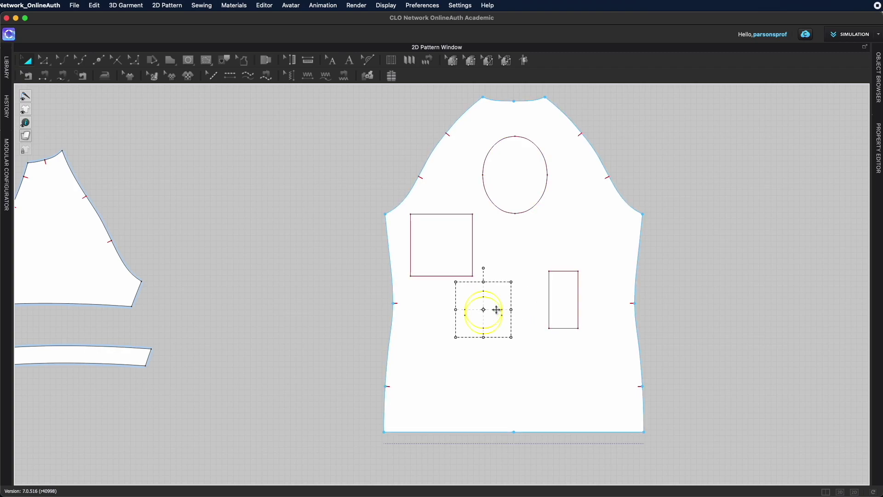
{"action": "left_click_drag", "start_coordinate": [493, 337], "coordinate": [455, 398]}
- Enlarge the circle slightly from its upper left corner and rotate it a little clockwise
{"action": "scroll", "coordinate": [541, 334], "scroll_direction": "up", "scroll_amount": 3}
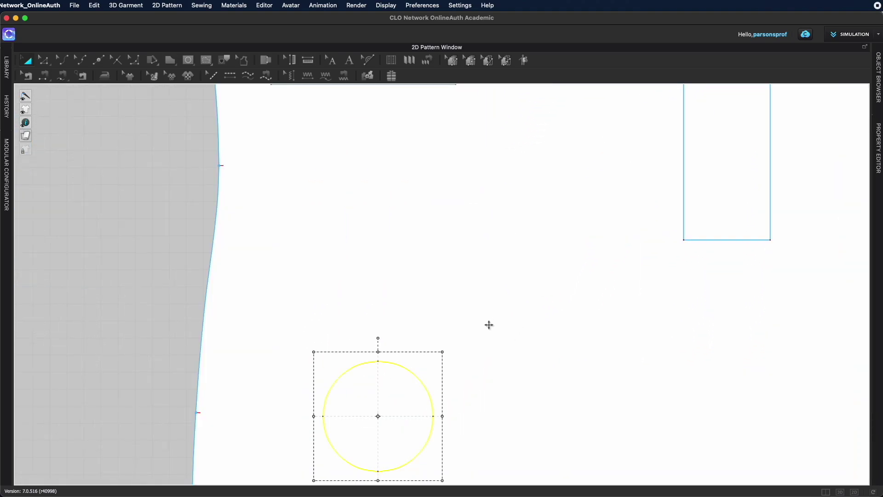
{"action": "middle_click_drag", "start_coordinate": [489, 325], "coordinate": [545, 198]}
{"action": "left_click_drag", "start_coordinate": [356, 215], "coordinate": [325, 205]}
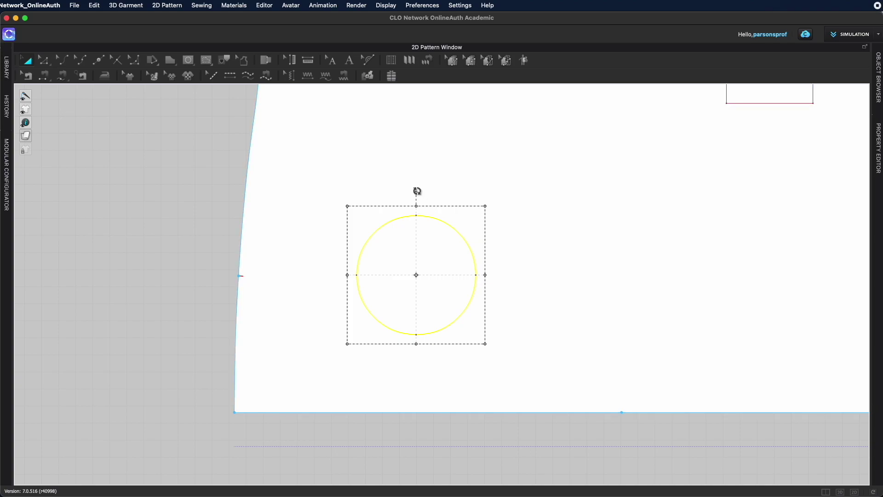
{"action": "left_click_drag", "start_coordinate": [417, 191], "coordinate": [437, 179]}
- Rotate the small internal rectangle on the back bodice counterclockwise to a diagonal orientation and deselect it
{"action": "scroll", "coordinate": [520, 220], "scroll_direction": "down", "scroll_amount": 4}
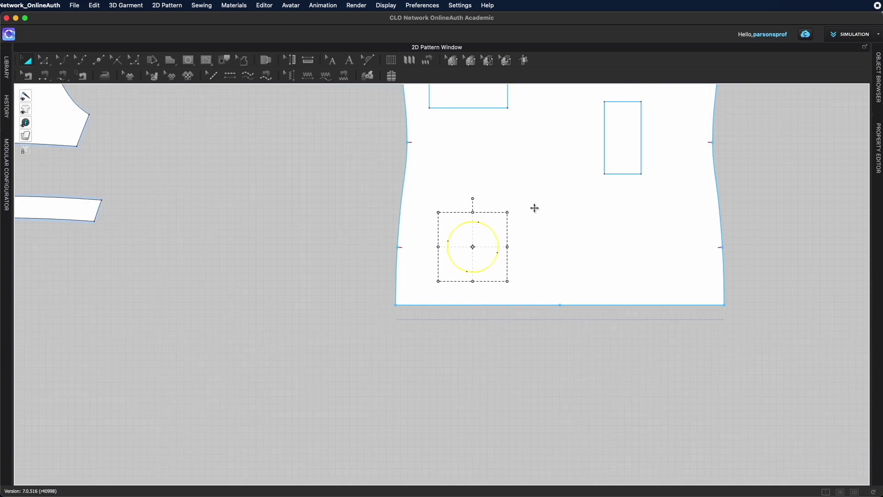
{"action": "middle_click_drag", "start_coordinate": [569, 150], "coordinate": [487, 296]}
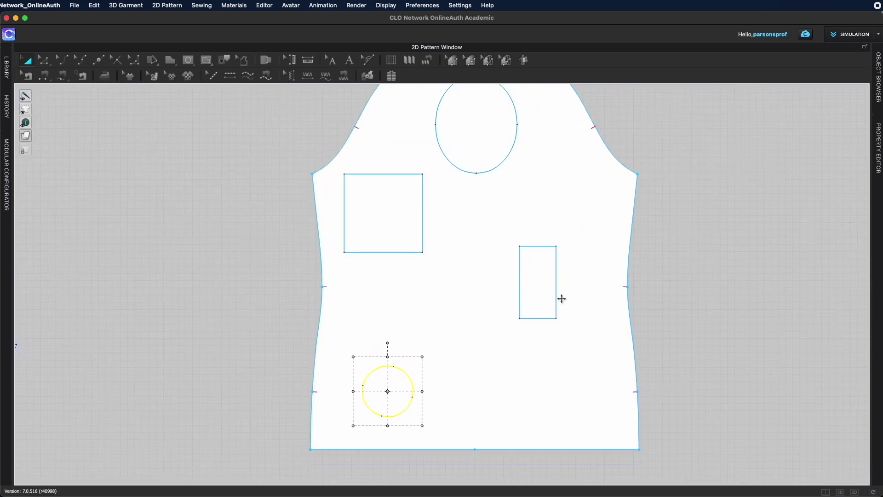
{"action": "left_click", "coordinate": [536, 270]}
{"action": "left_click_drag", "start_coordinate": [536, 223], "coordinate": [491, 227]}
{"action": "left_click", "coordinate": [574, 191]}
{"action": "left_click", "coordinate": [189, 61]}
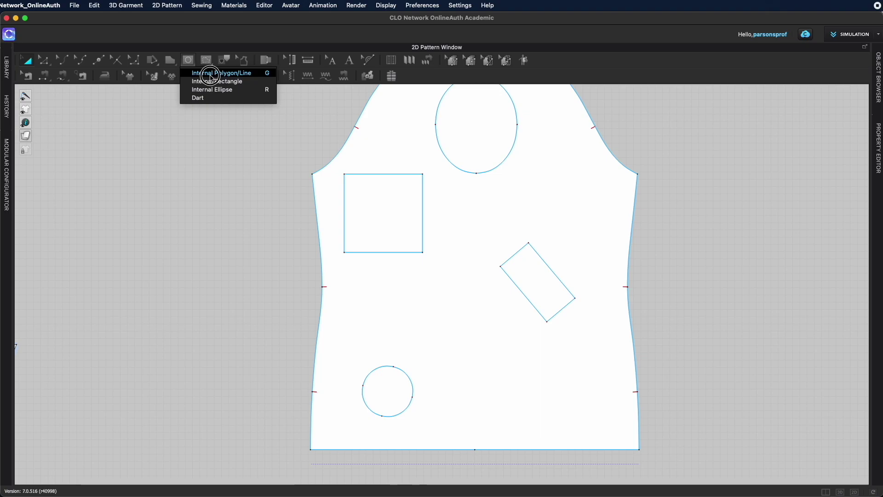
{"action": "left_click", "coordinate": [230, 91]}
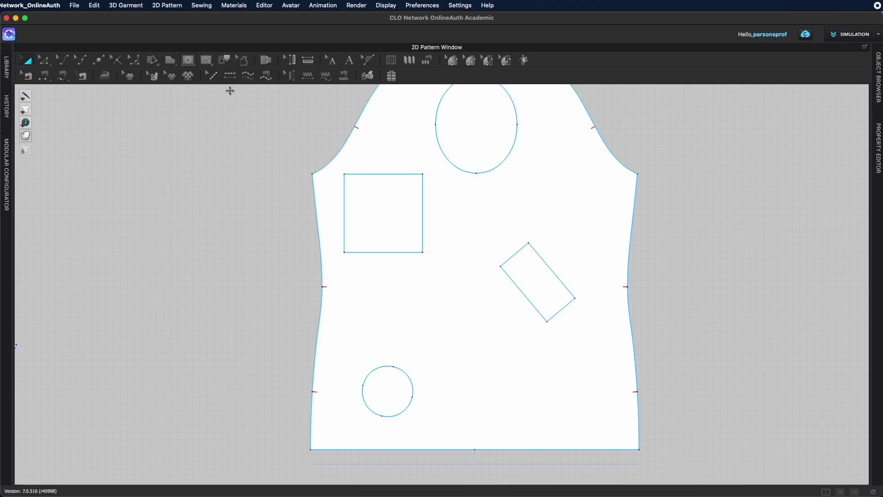
{"action": "scroll", "coordinate": [530, 218], "scroll_direction": "down", "scroll_amount": 3}
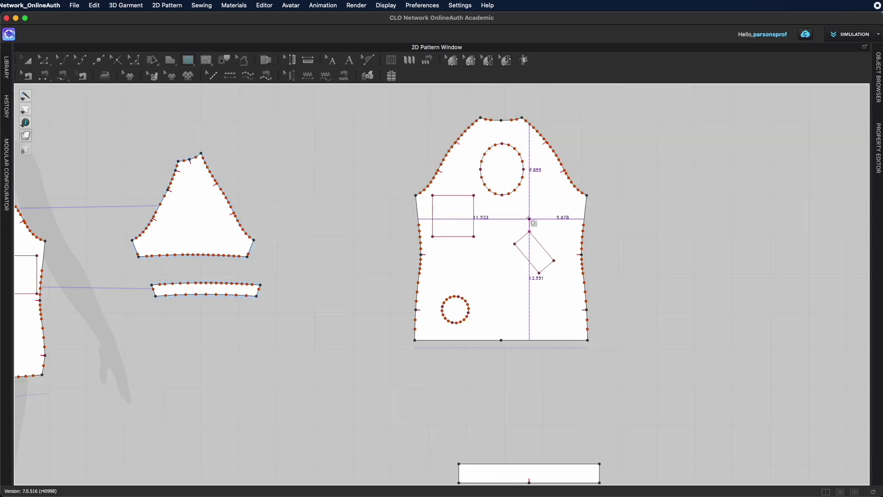
{"action": "scroll", "coordinate": [530, 219], "scroll_direction": "up", "scroll_amount": 3}
{"action": "left_click", "coordinate": [26, 60]}
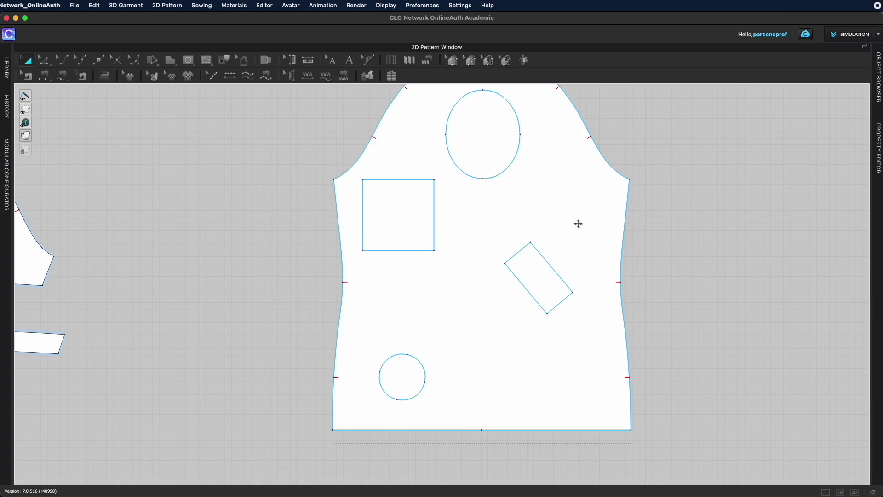
{"action": "scroll", "coordinate": [522, 232], "scroll_direction": "up", "scroll_amount": 3}
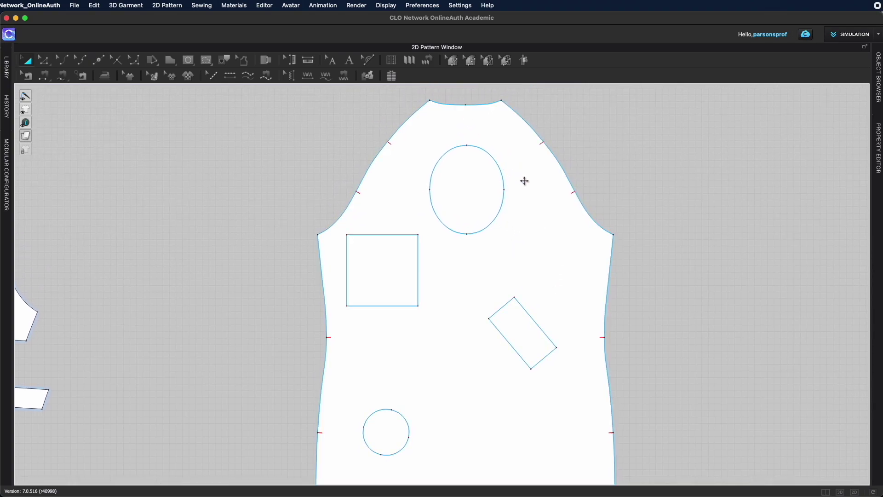